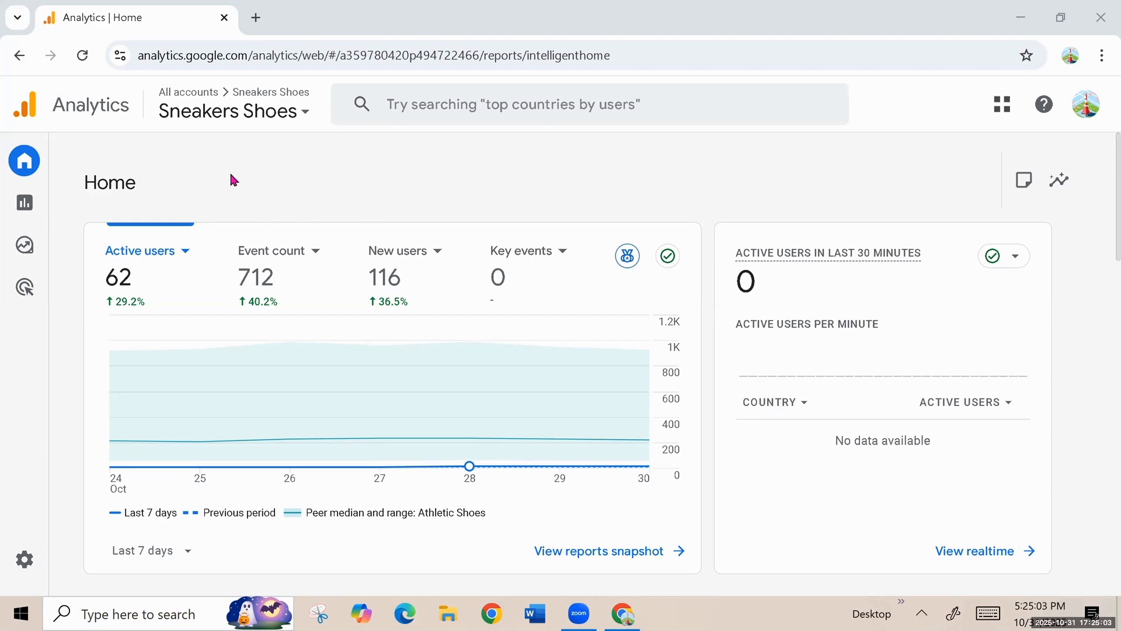
# Open the Purchase journey report in the Life cycle Monetization reports and review its funnel chart and device category table
pyautogui.moveTo(7, 166)
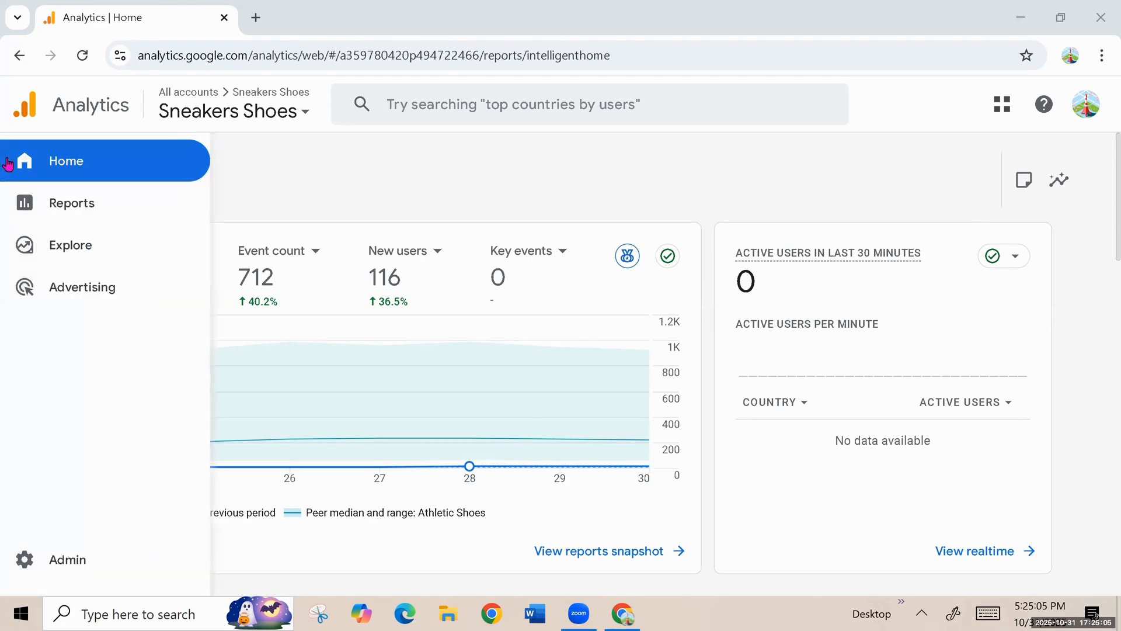
pyautogui.click(75, 205)
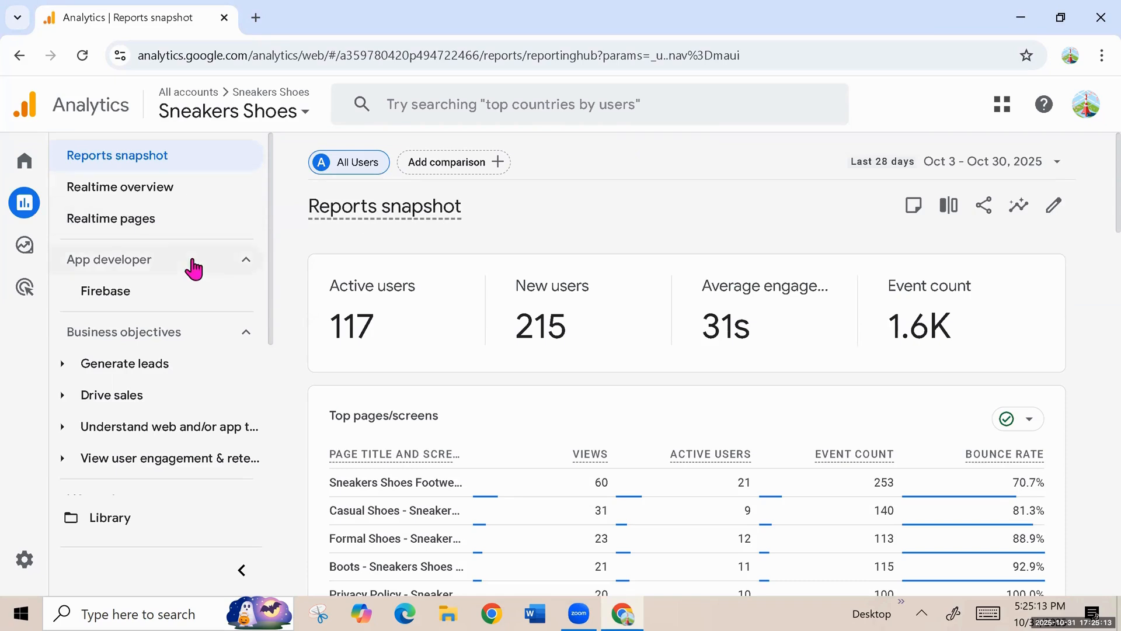
pyautogui.scroll(-3, 177, 267)
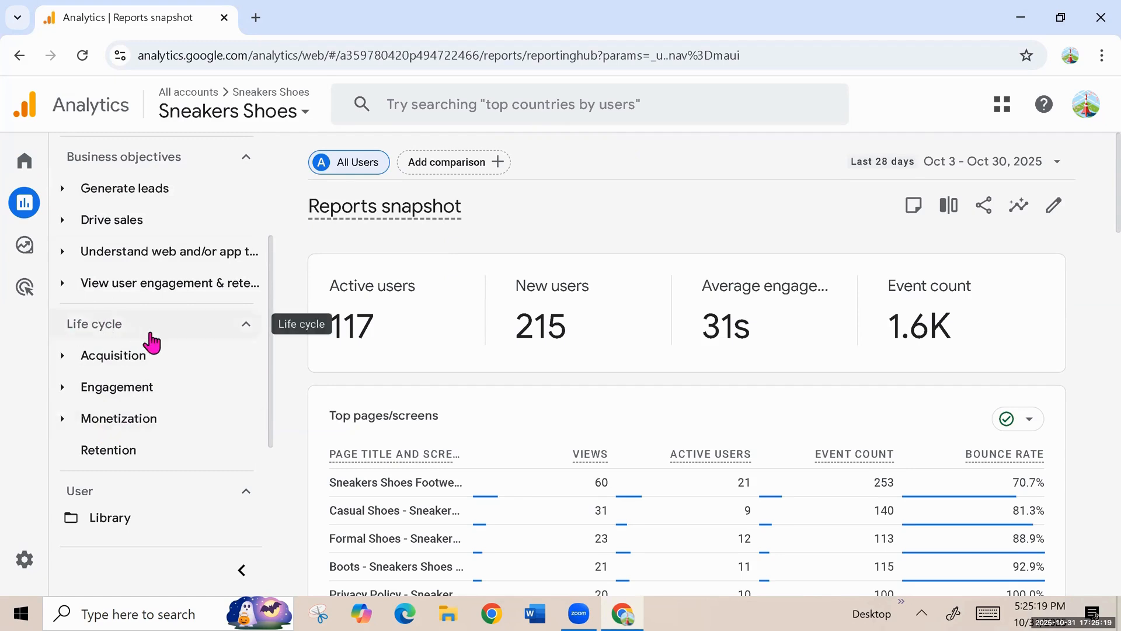
pyautogui.scroll(-2, 150, 338)
pyautogui.click(108, 350)
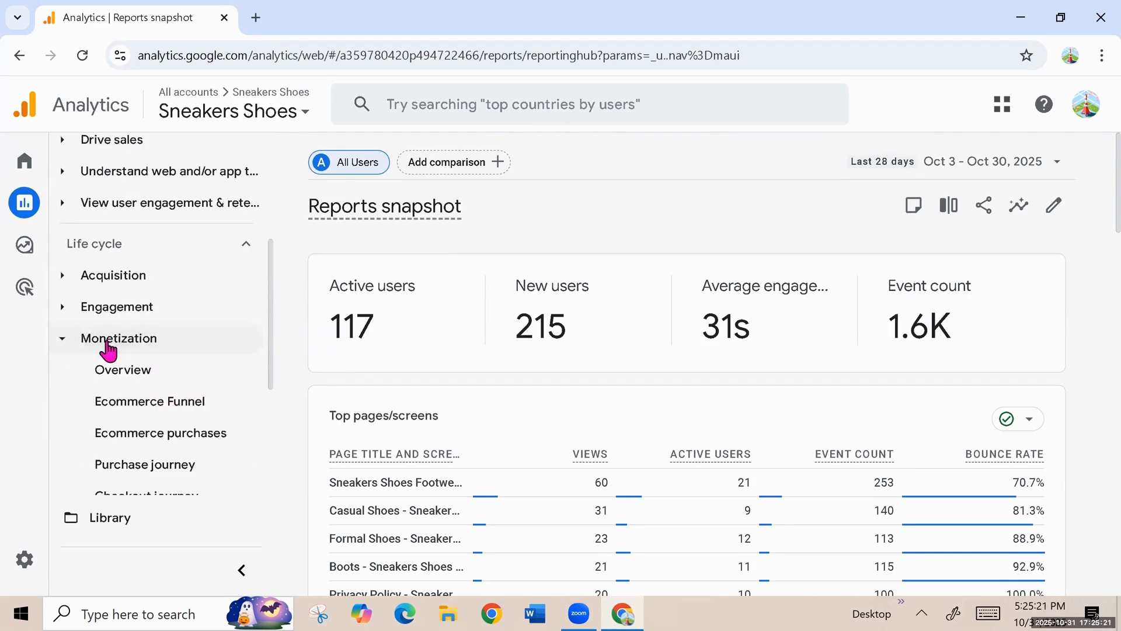
pyautogui.scroll(-4, 220, 344)
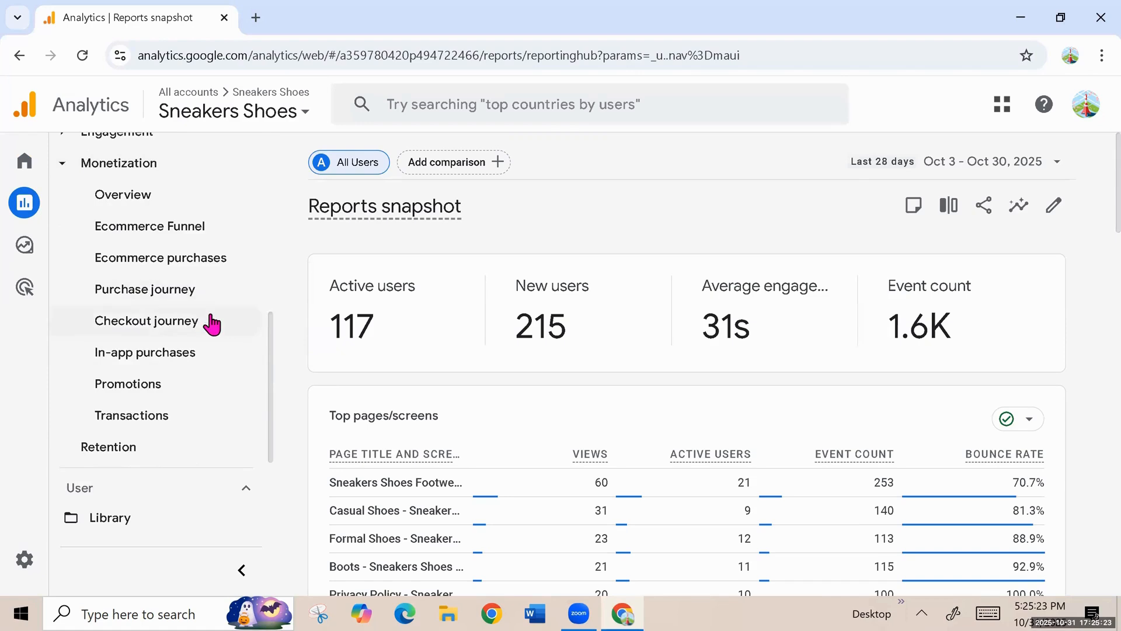
pyautogui.scroll(2, 212, 322)
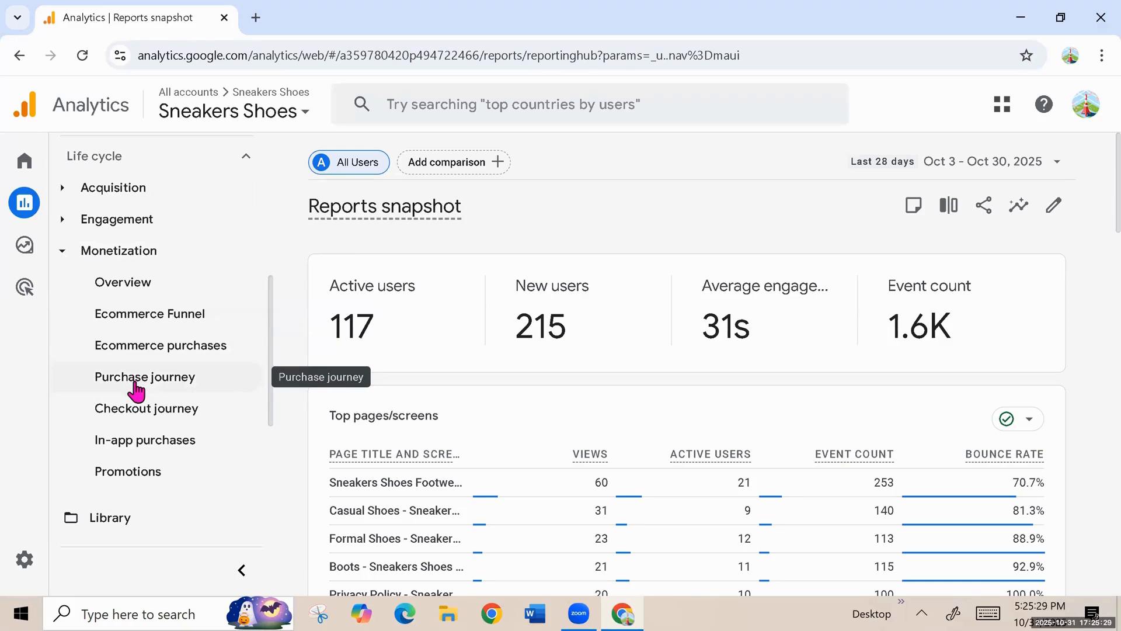
pyautogui.click(151, 391)
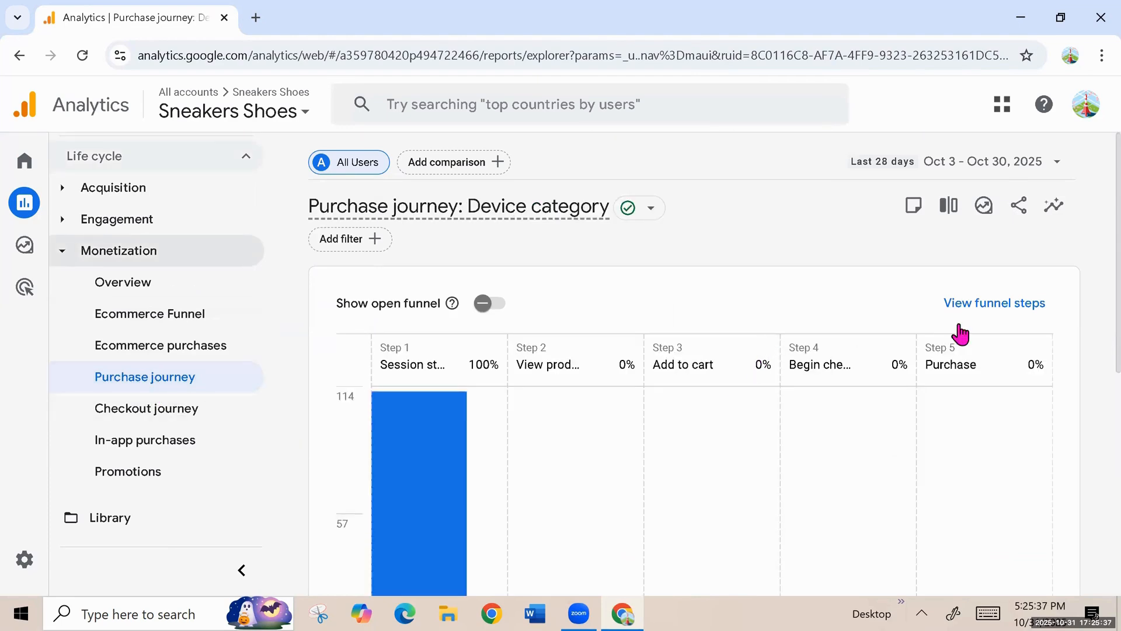
pyautogui.scroll(-5, 1097, 255)
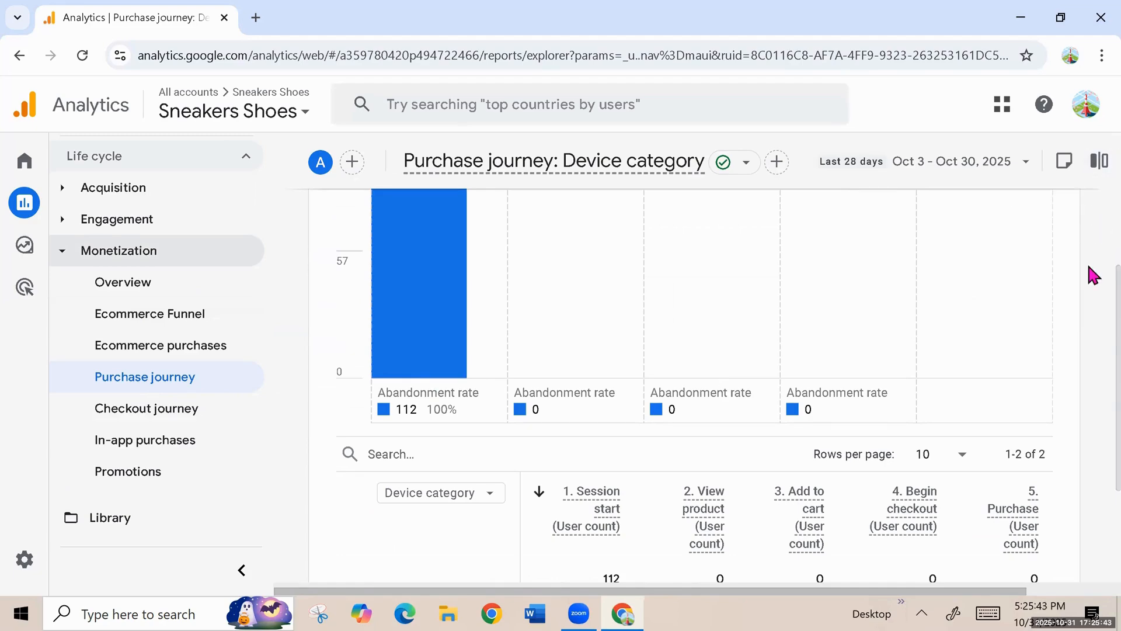
pyautogui.scroll(-3, 1093, 275)
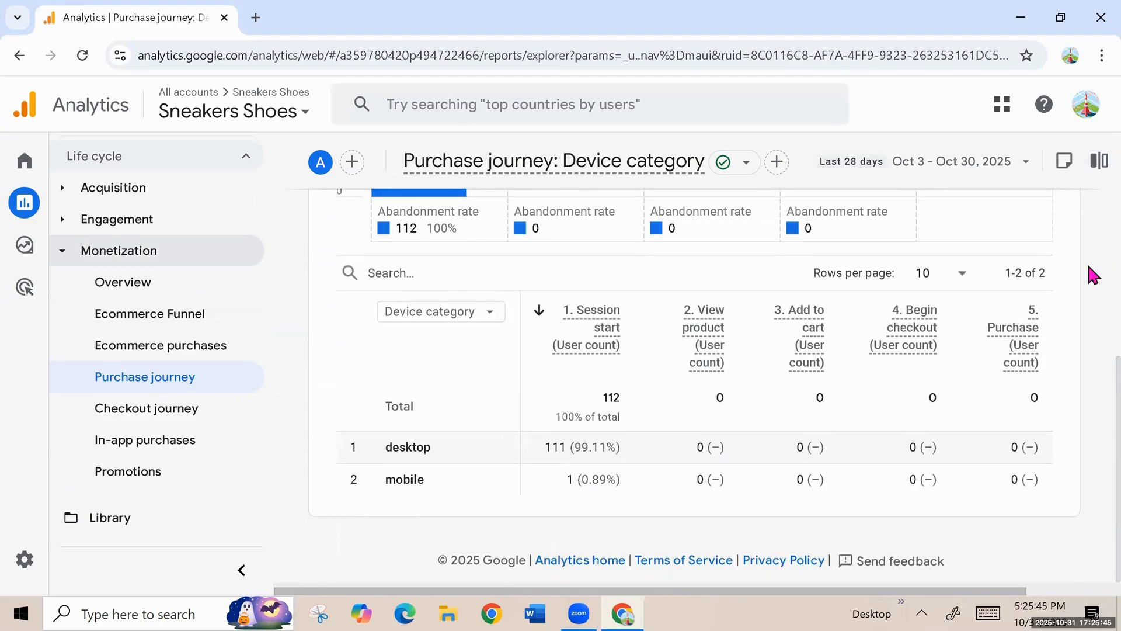
pyautogui.scroll(6, 1088, 266)
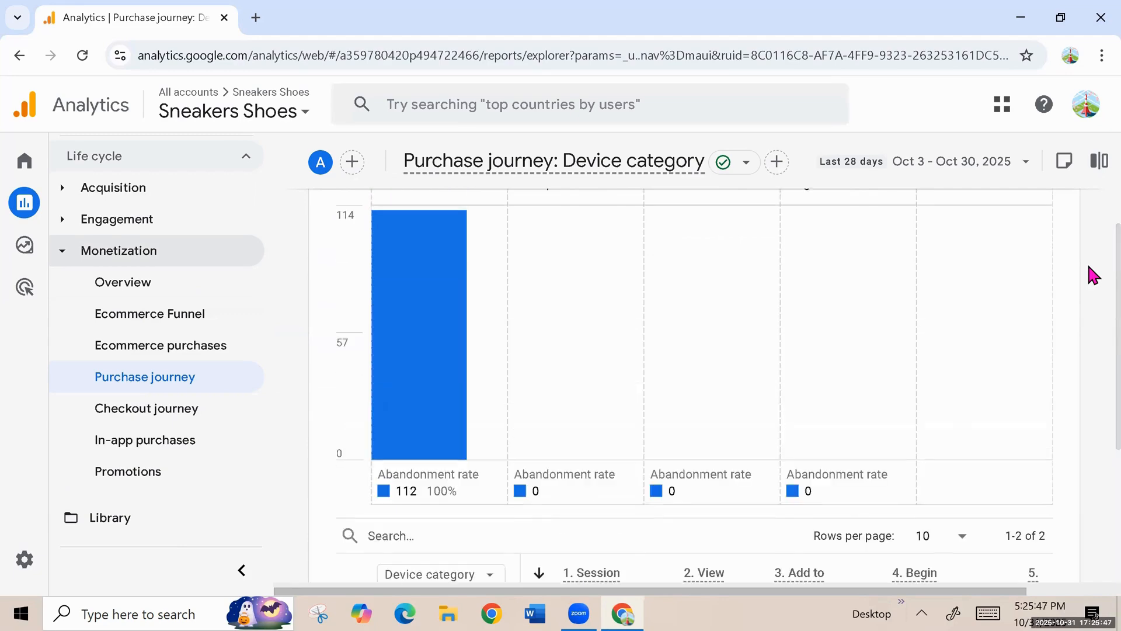
pyautogui.scroll(2, 1089, 267)
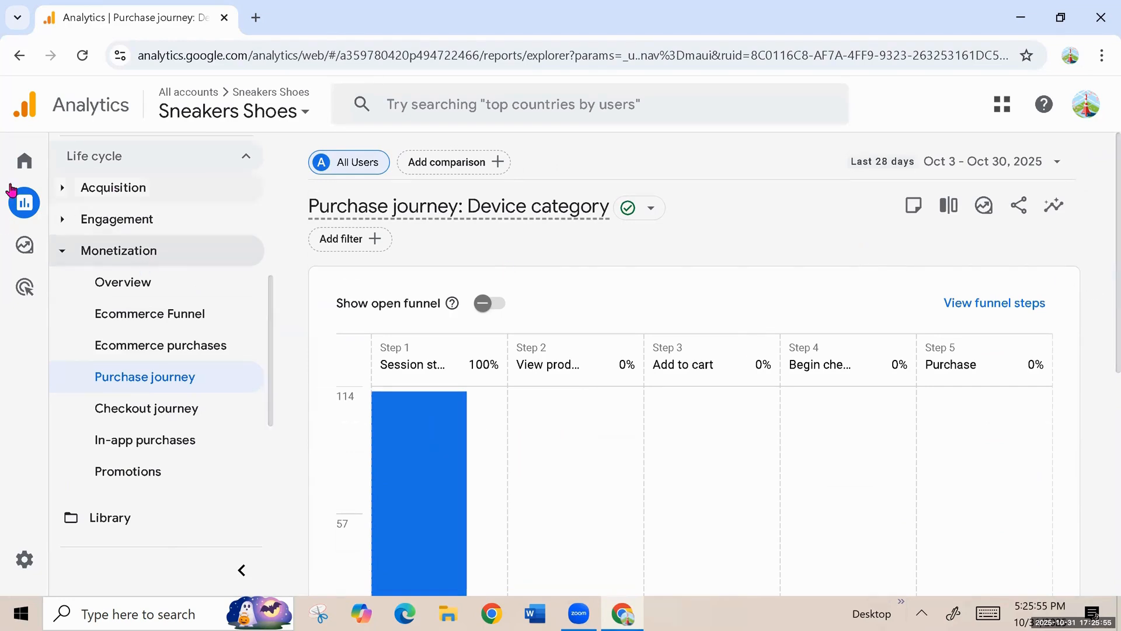
# Create a blank exploration and add a Funnel exploration to it
pyautogui.moveTo(62, 160)
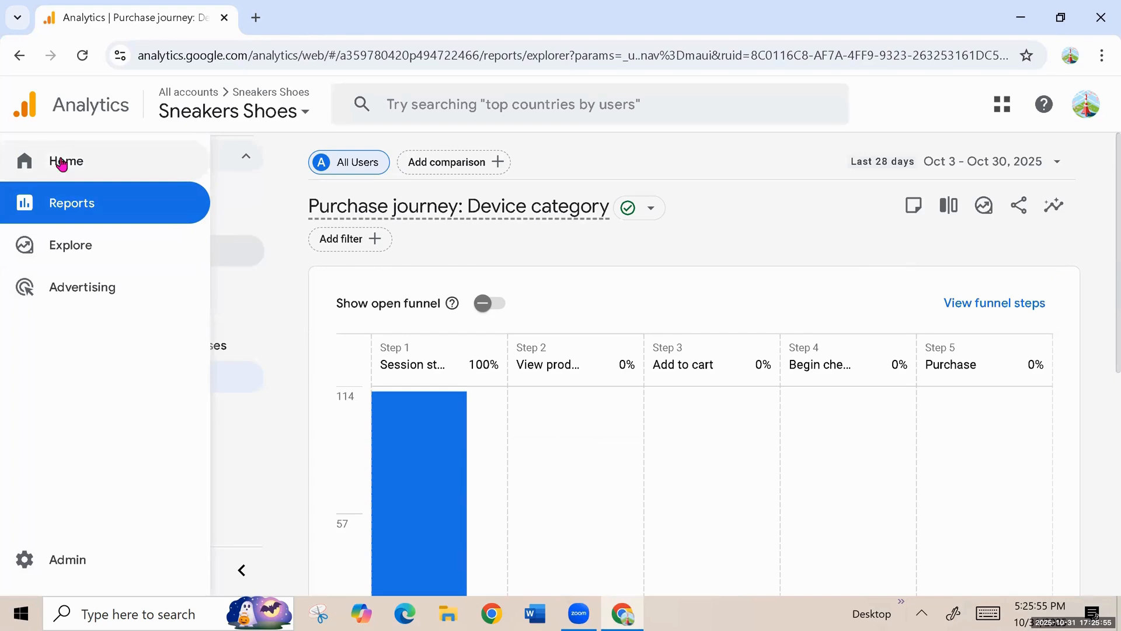
pyautogui.click(59, 252)
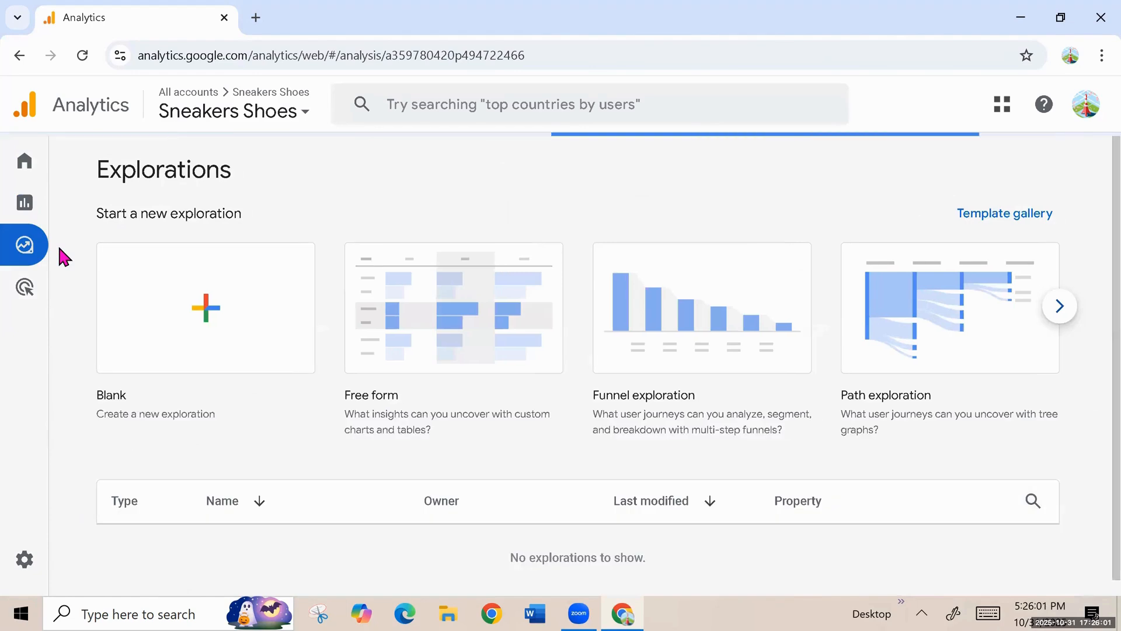
pyautogui.click(212, 318)
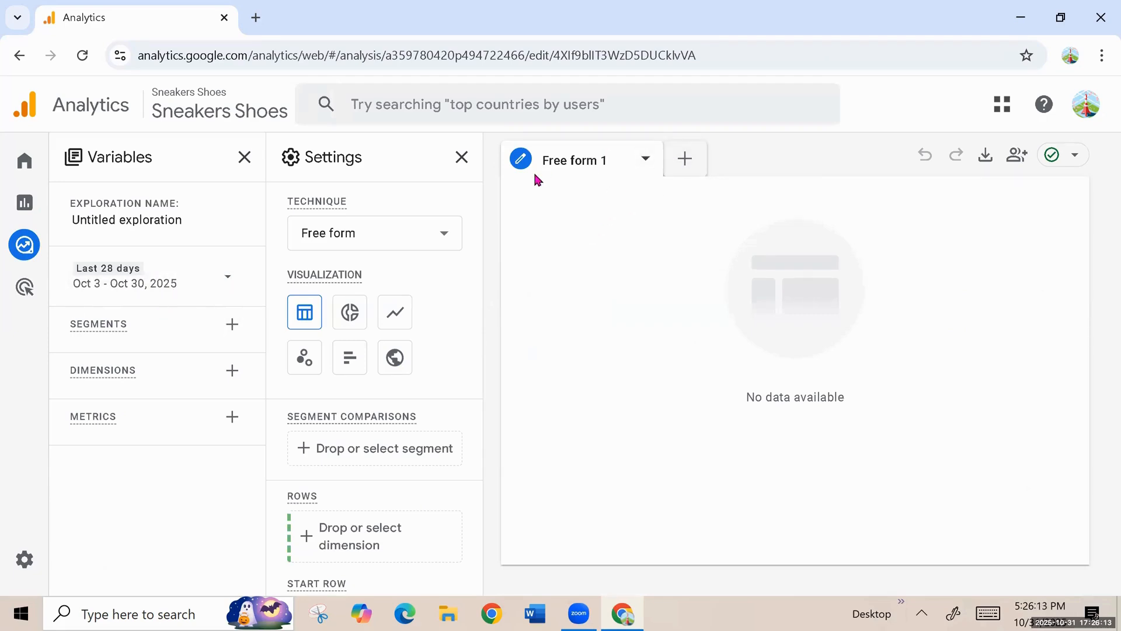
pyautogui.click(686, 170)
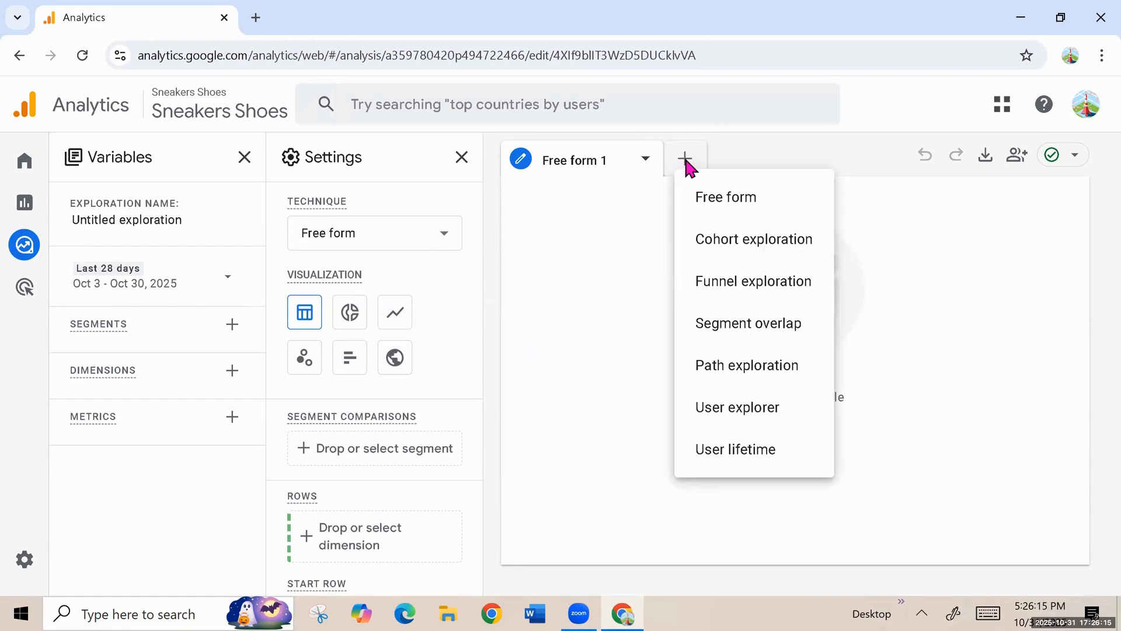
pyautogui.click(750, 283)
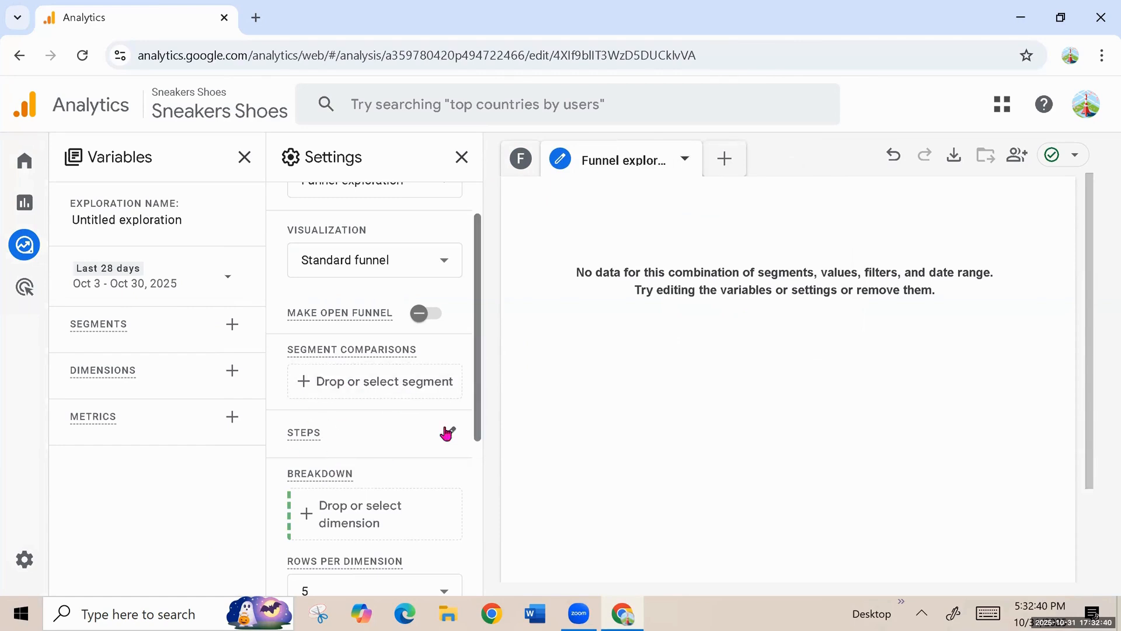
# Edit the funnel steps, naming step 1 "Session start" and setting its condition to the session_start event
pyautogui.moveTo(481, 421); pyautogui.dragTo(481, 450)
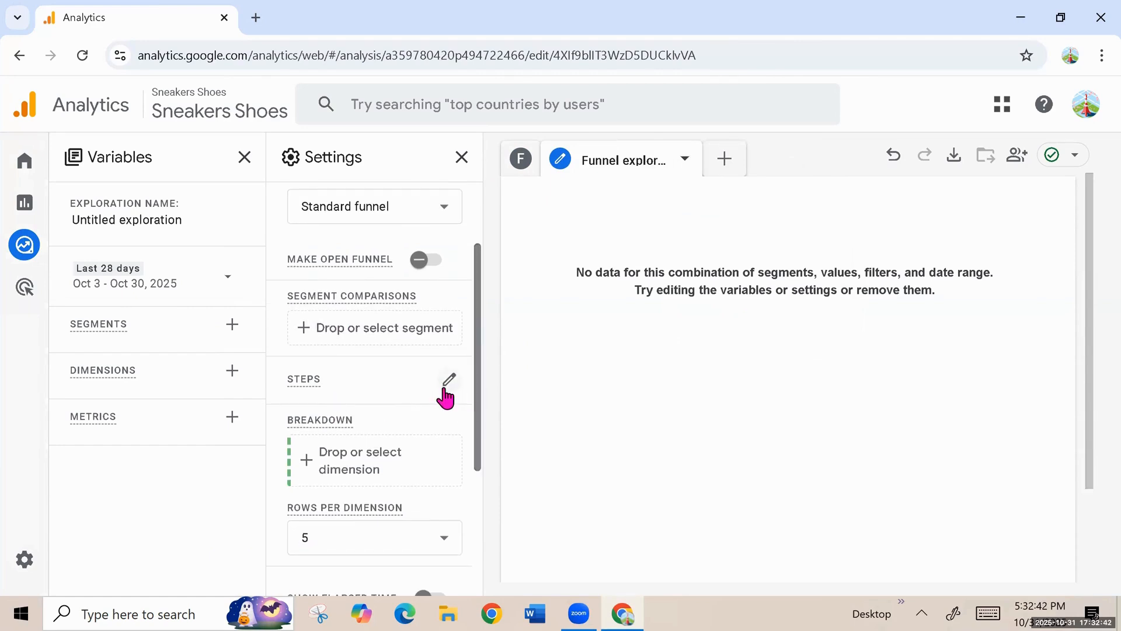
pyautogui.click(449, 382)
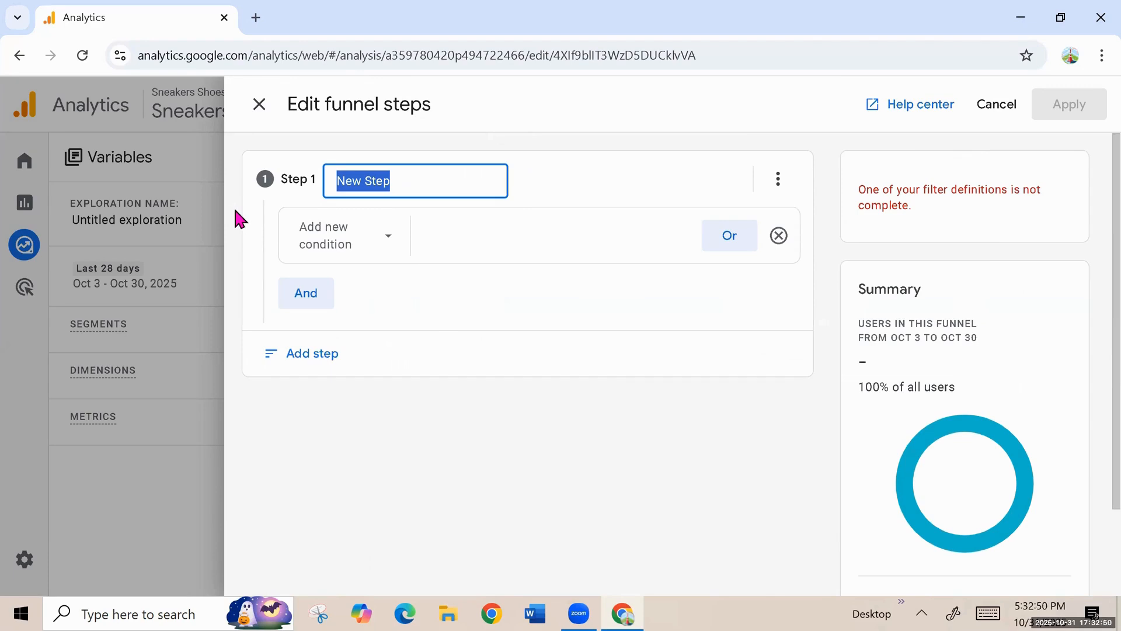
pyautogui.write('Session')
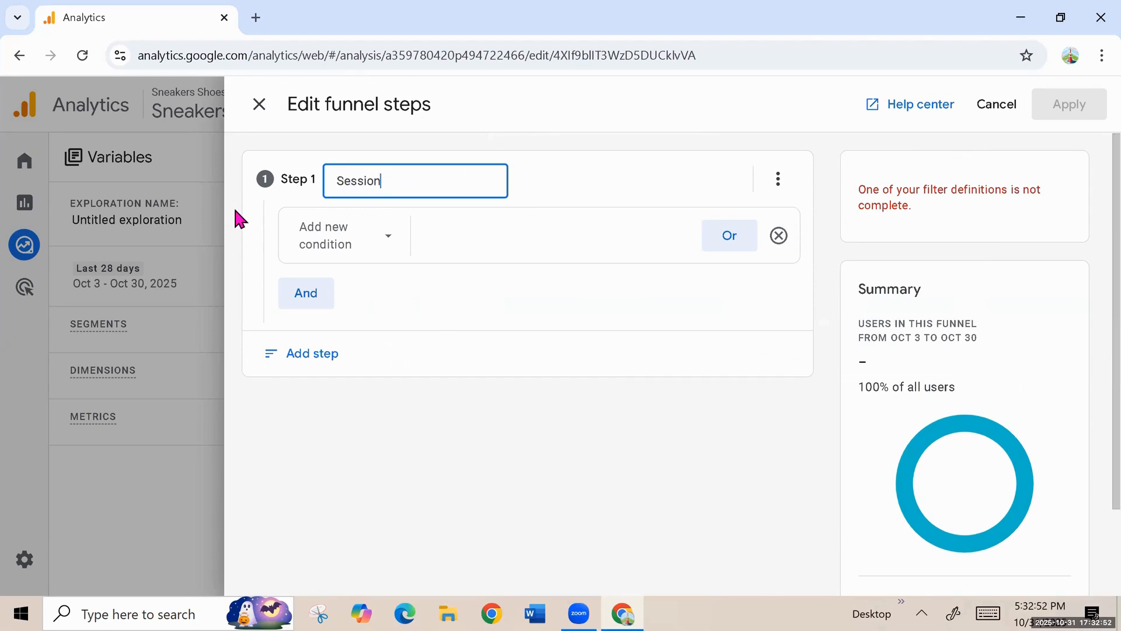
pyautogui.write(' start')
pyautogui.click(383, 239)
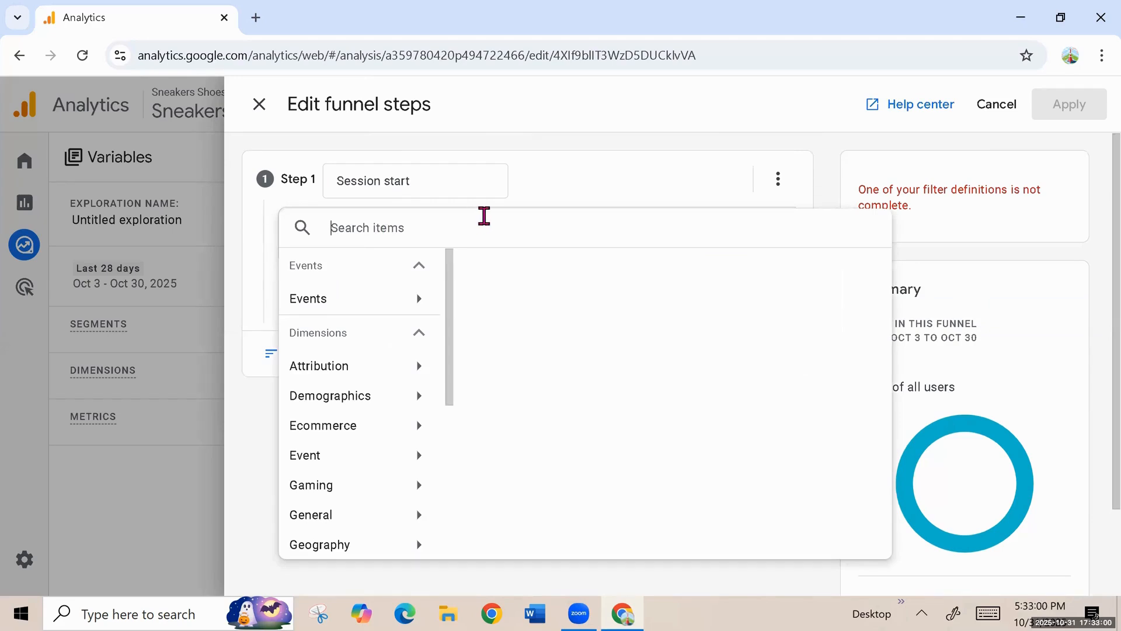
pyautogui.write('session')
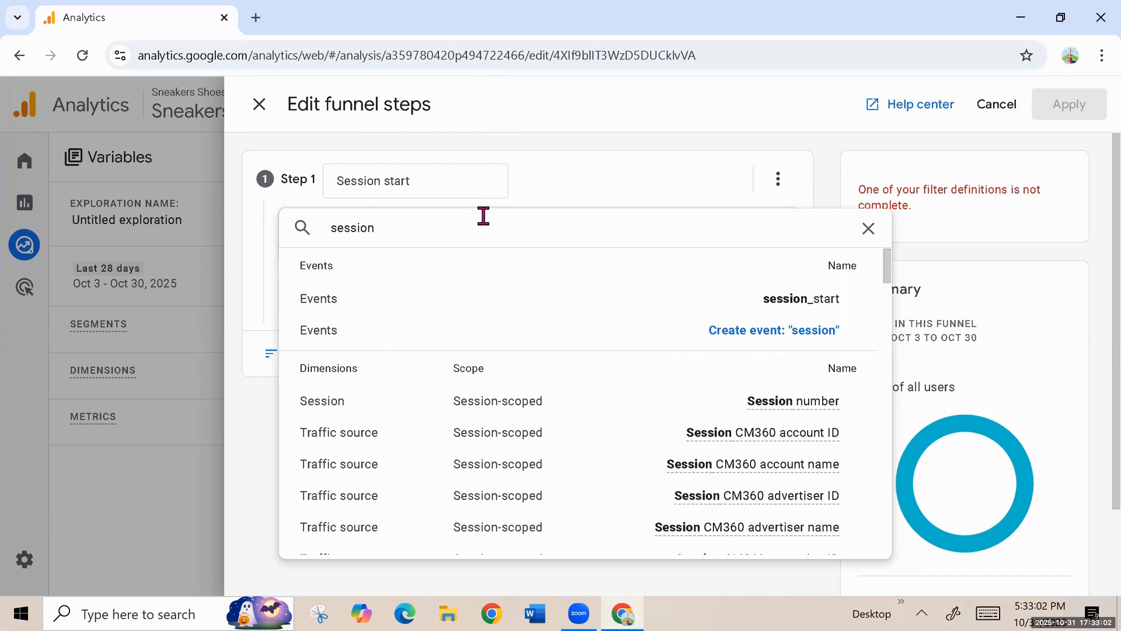
pyautogui.click(781, 303)
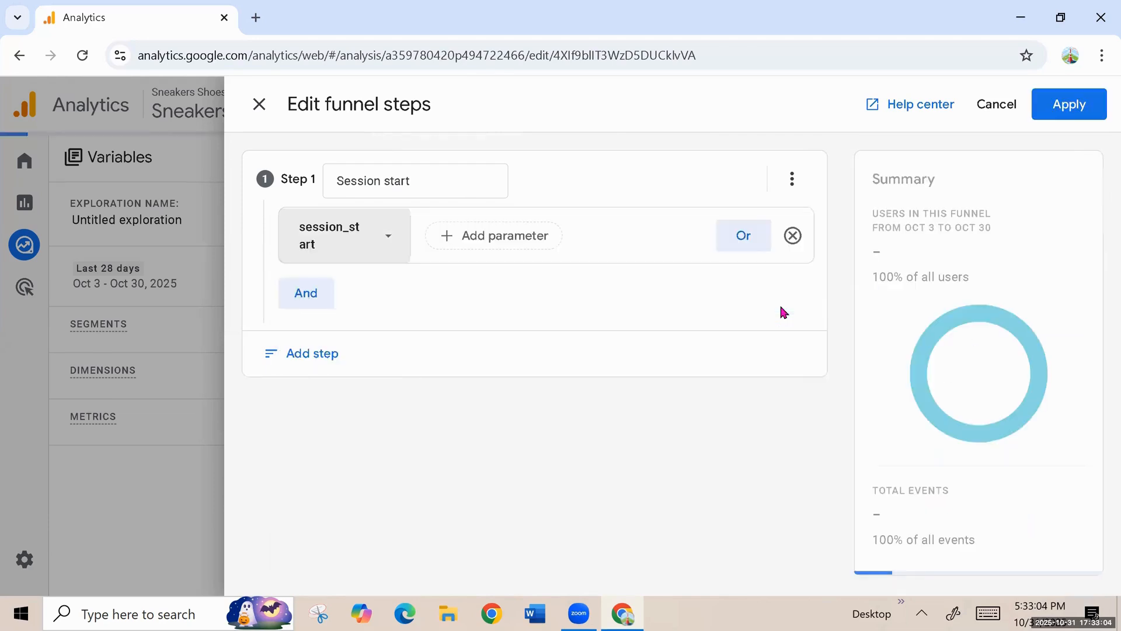
# Add a second funnel step named "add to cart" and create the event add_to_cart as its condition
pyautogui.click(320, 364)
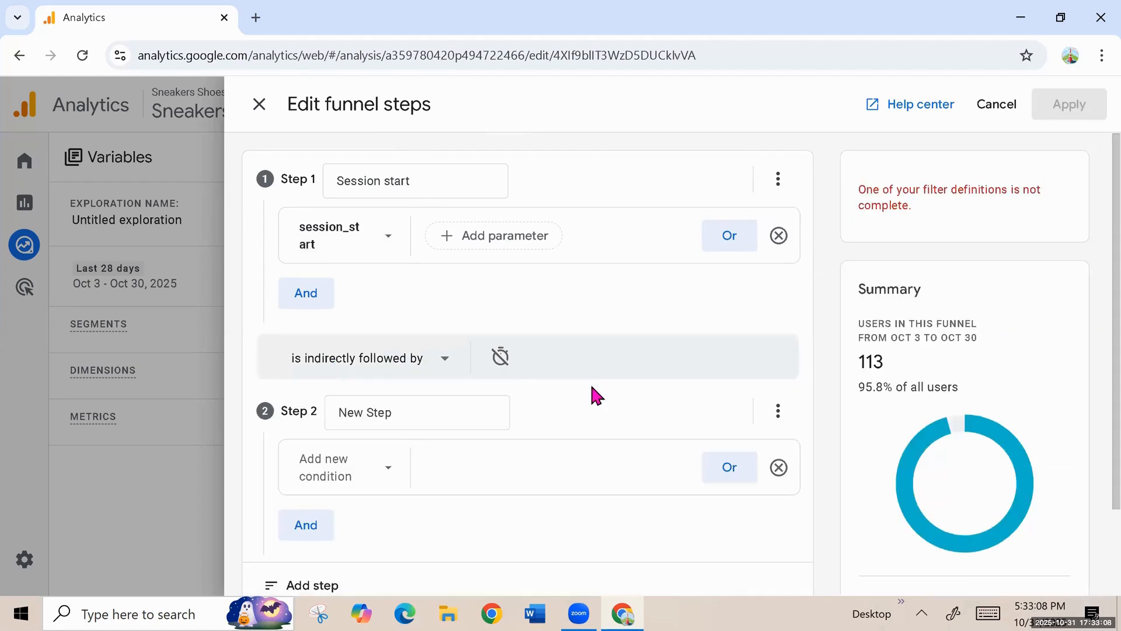
pyautogui.scroll(-2, 591, 387)
pyautogui.moveTo(400, 310); pyautogui.dragTo(310, 313)
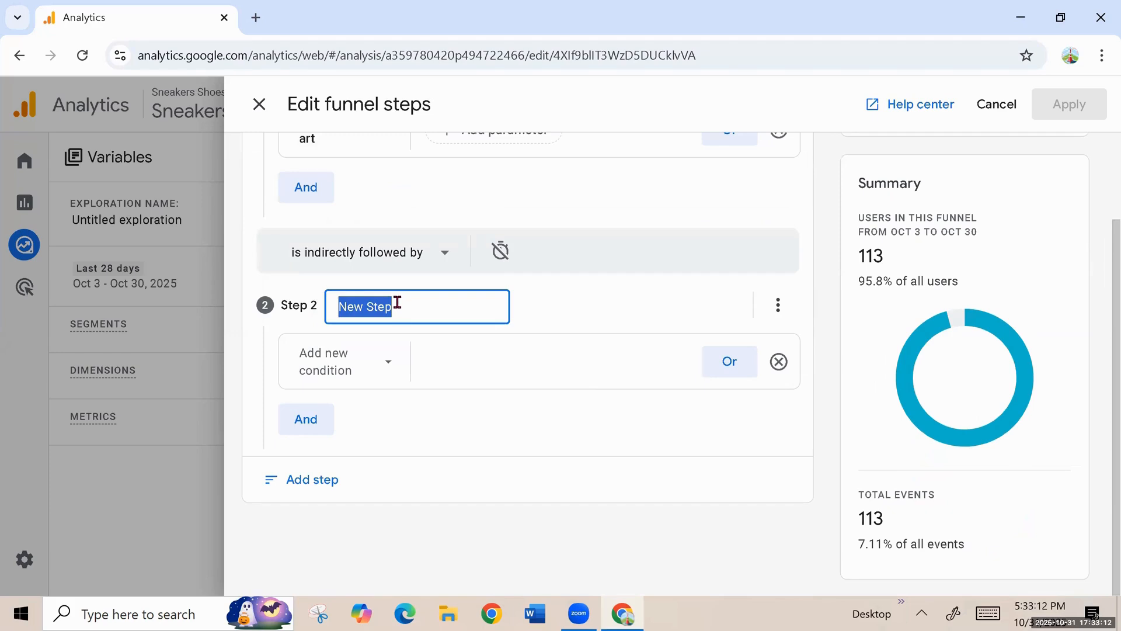
pyautogui.write('add to cart')
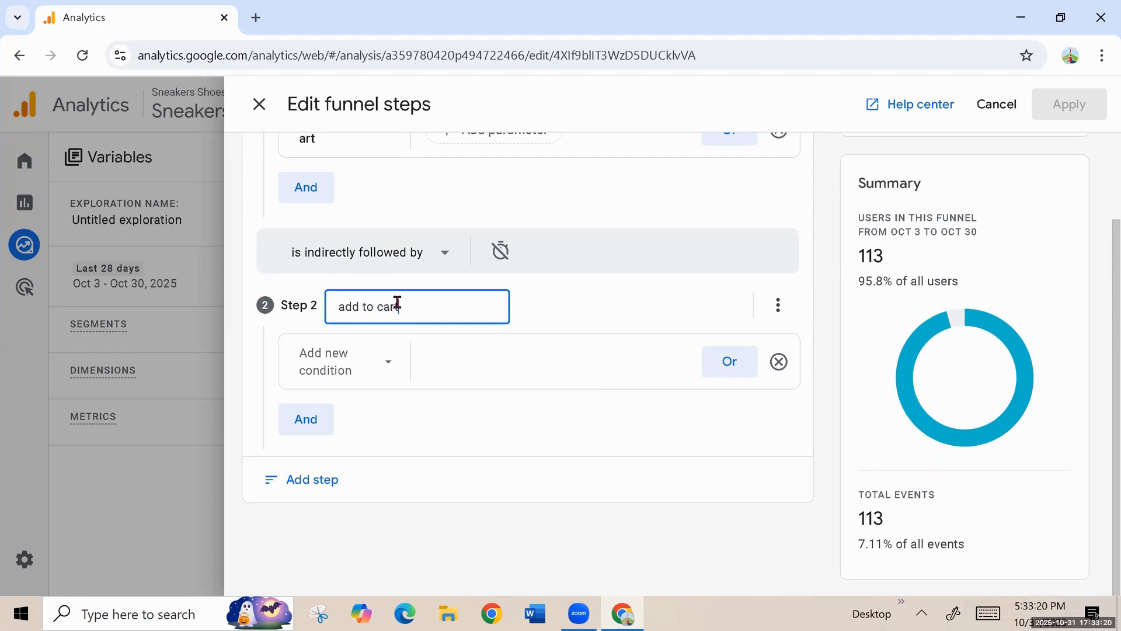
pyautogui.click(393, 368)
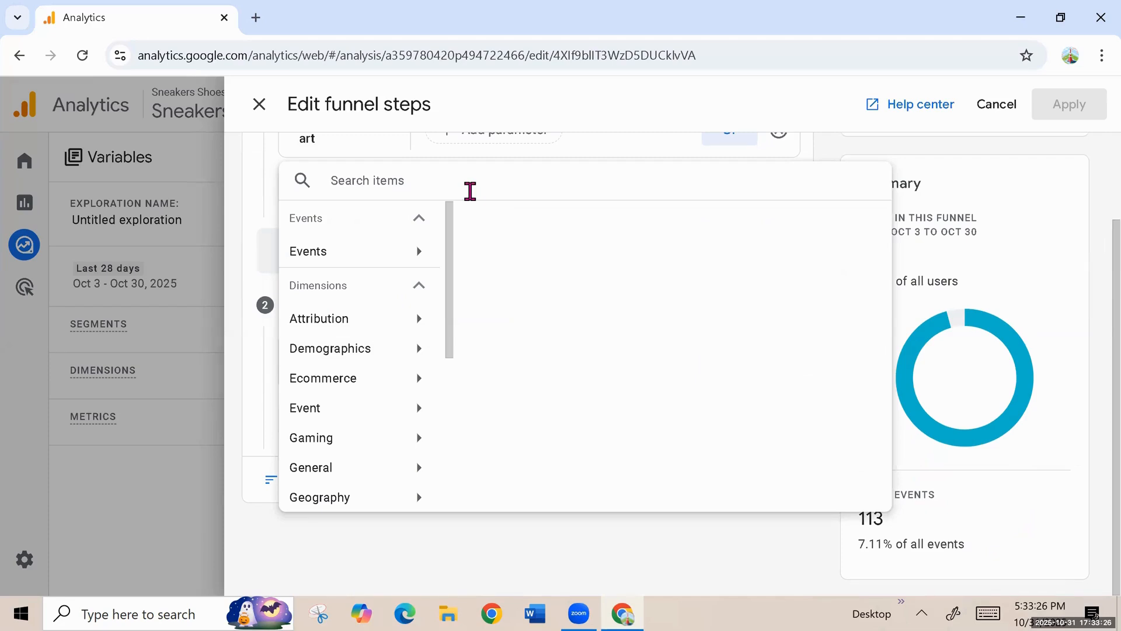
pyautogui.write('add')
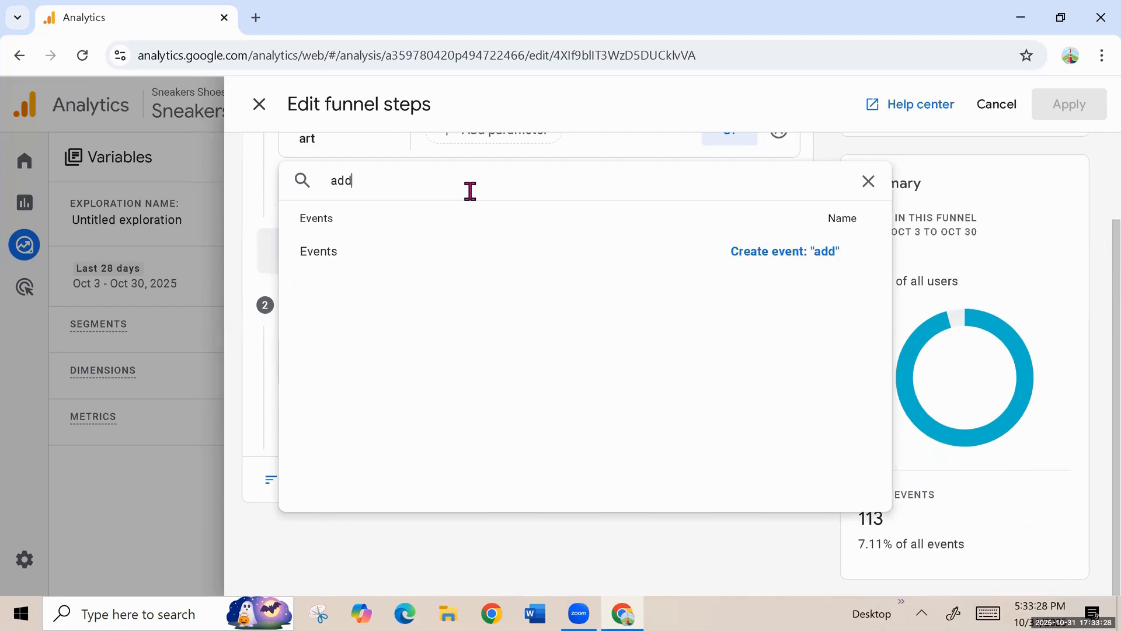
pyautogui.write('_')
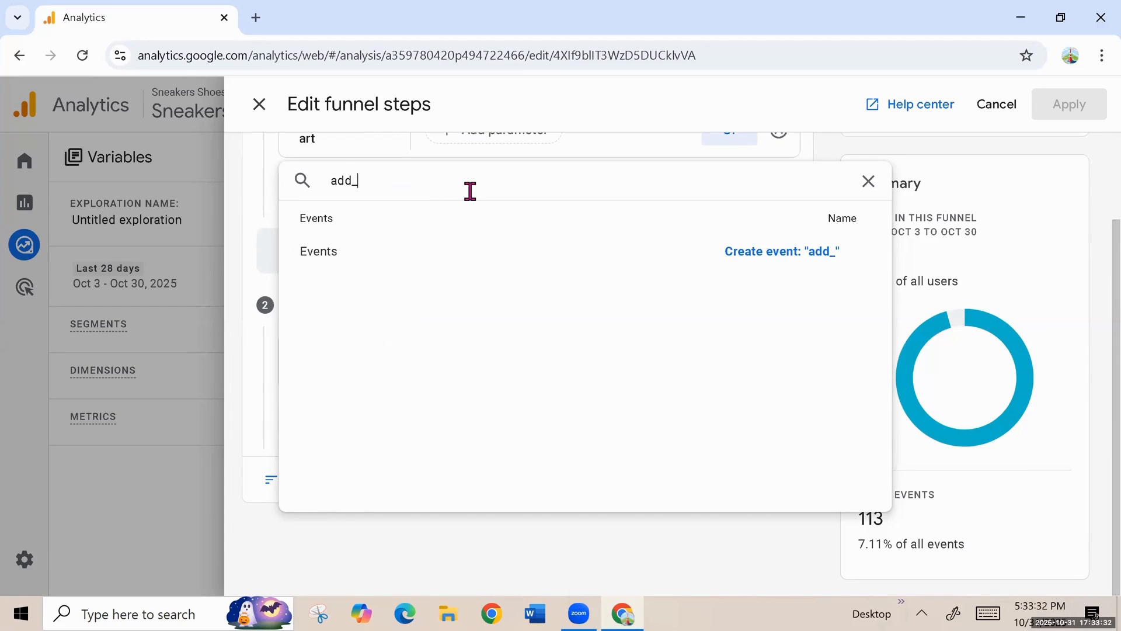
pyautogui.write('to')
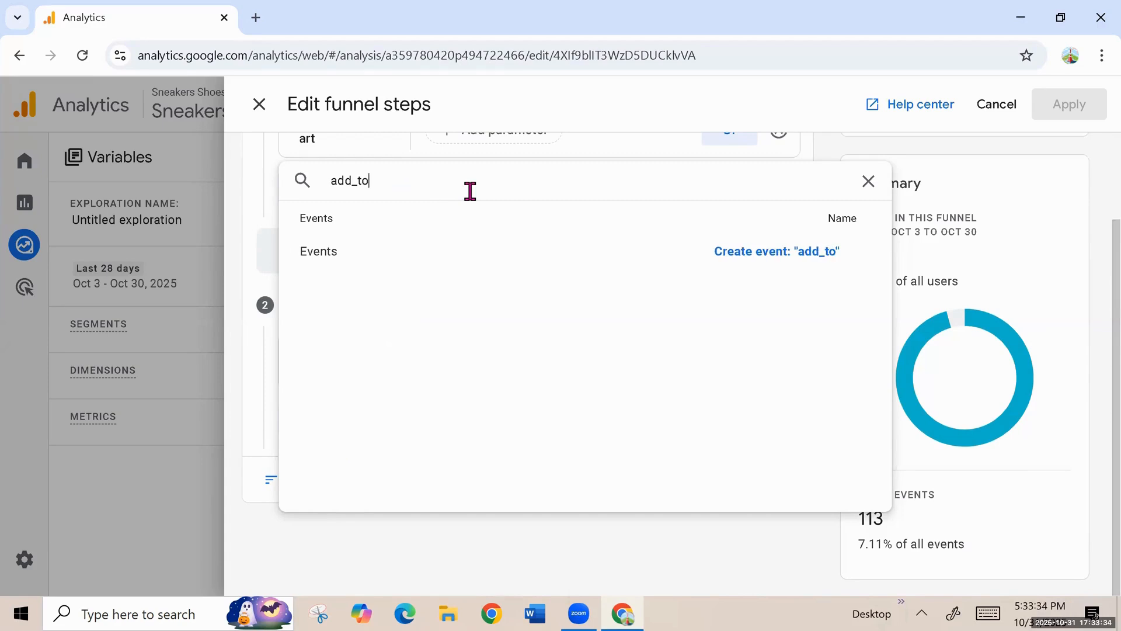
pyautogui.write('_cart')
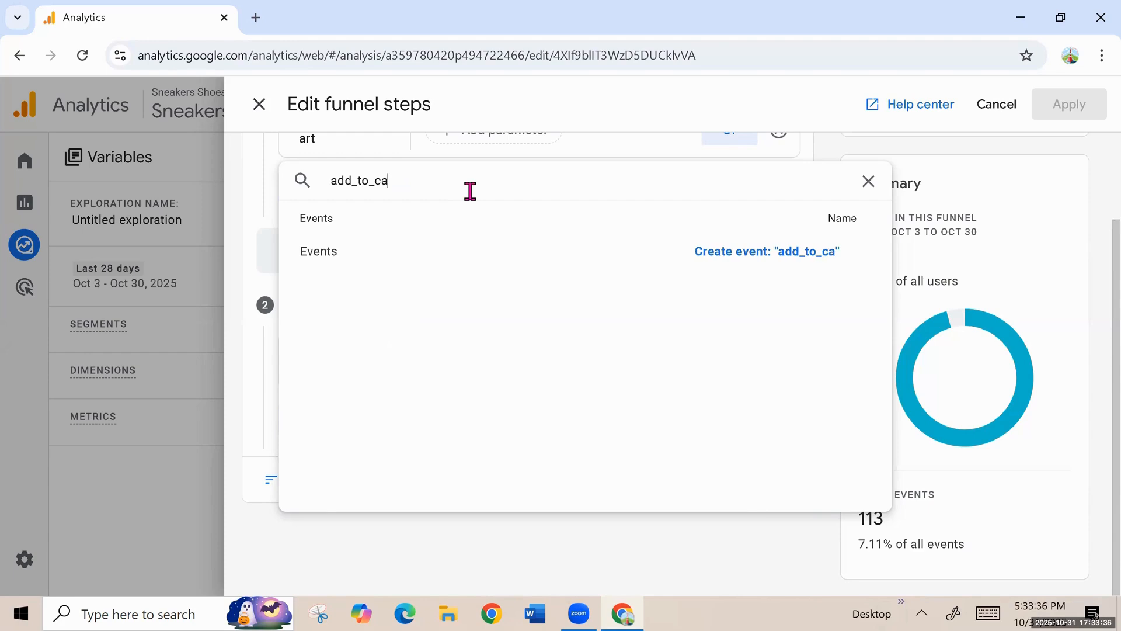
pyautogui.click(769, 253)
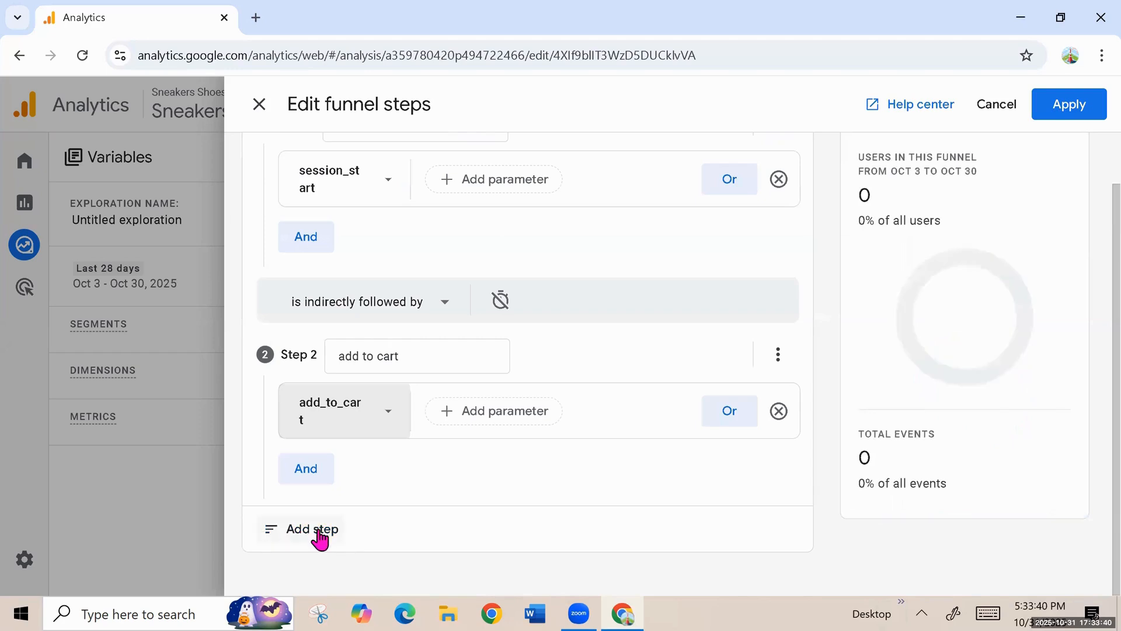
# Add a third funnel step named "Purchase" after the add to cart step
pyautogui.click(304, 535)
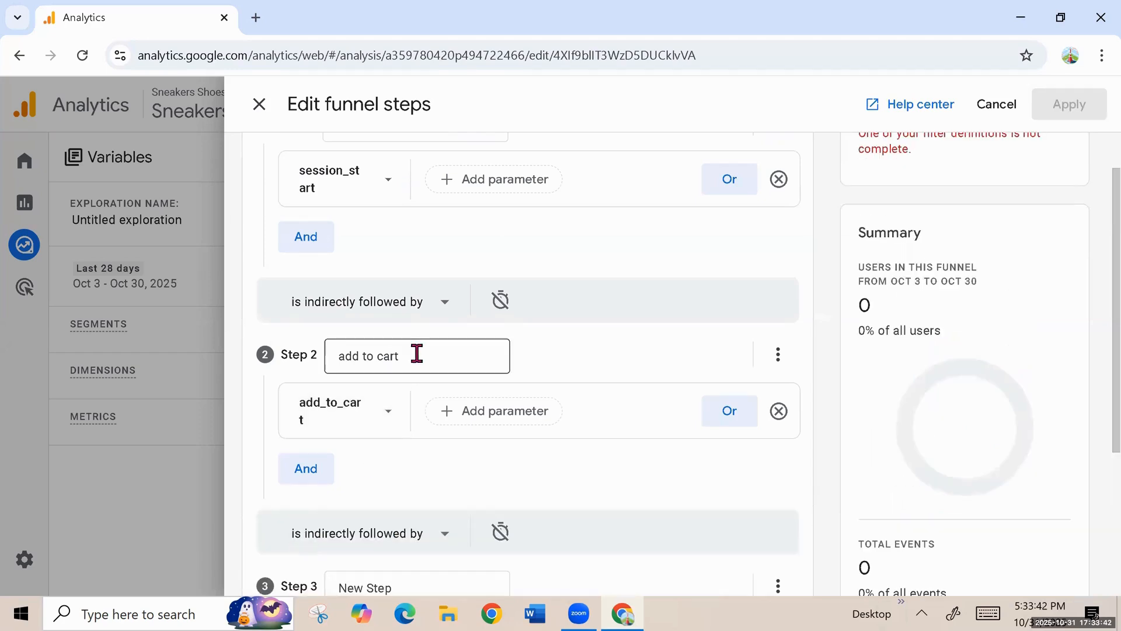
pyautogui.scroll(-3, 544, 355)
pyautogui.scroll(-1, 541, 350)
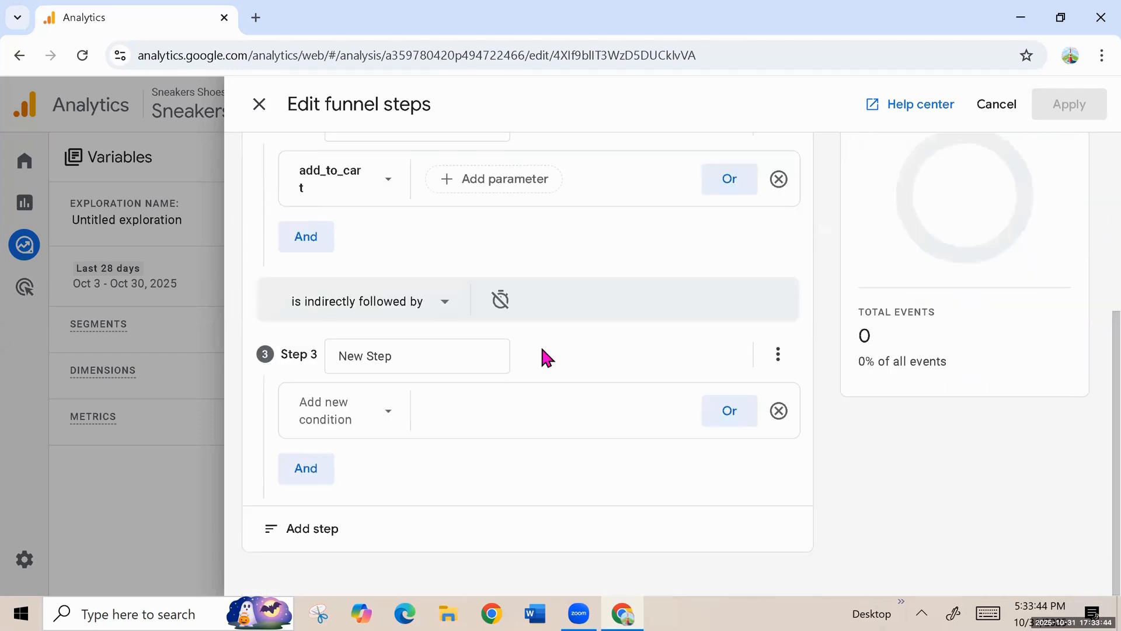
pyautogui.click(430, 356)
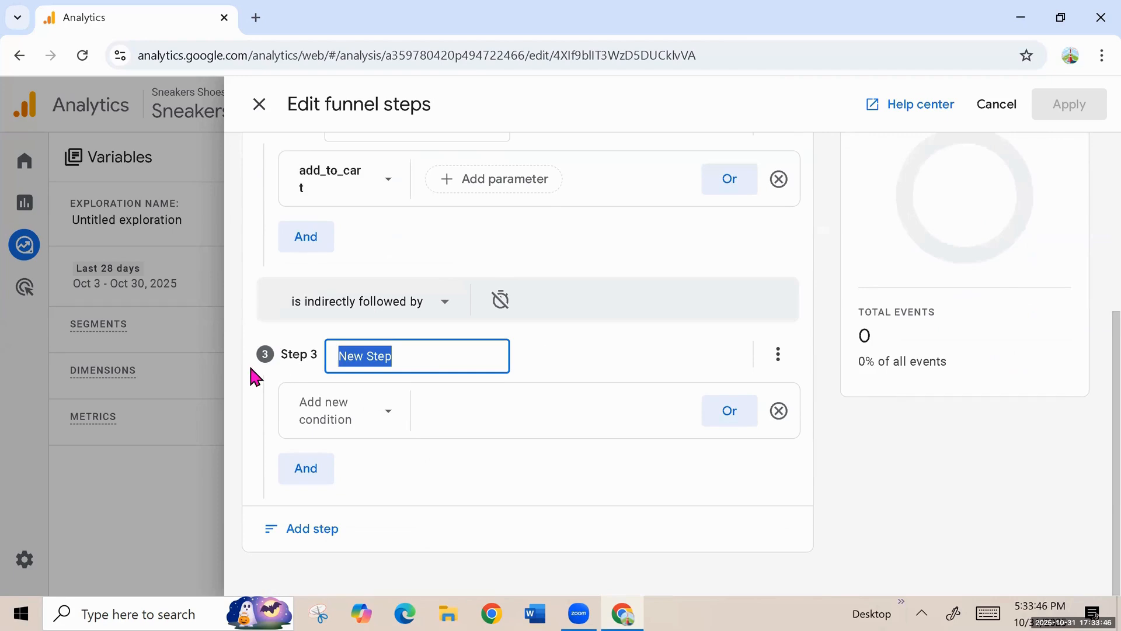
pyautogui.write('Pur')
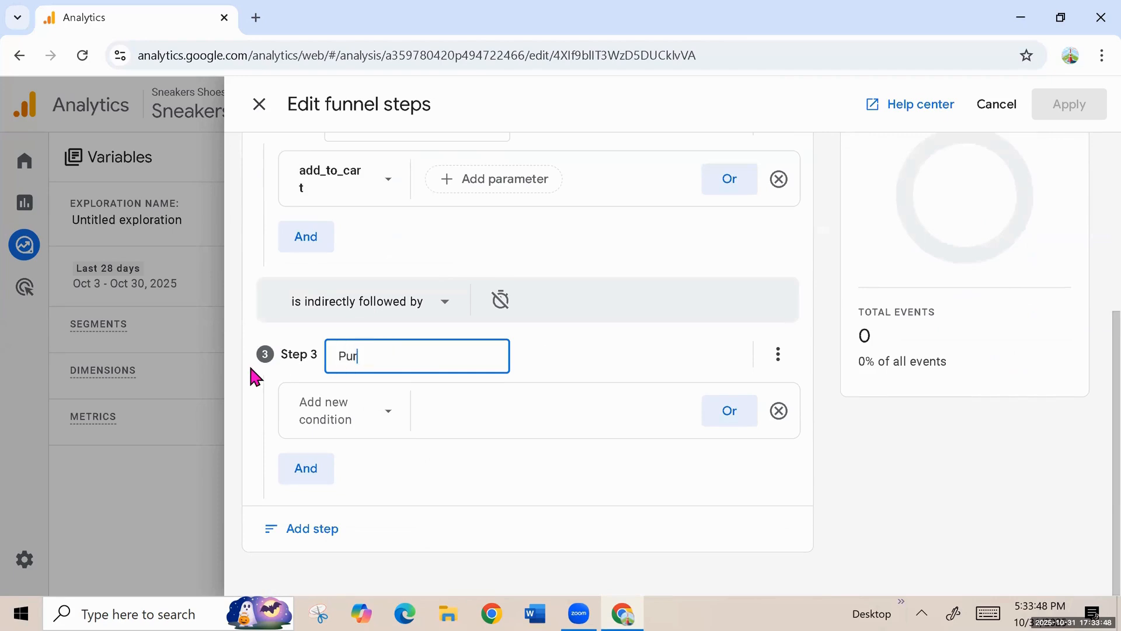
pyautogui.write('chase')
# Create the event "Purchase" as the condition of step 3 and apply the edited funnel steps to the exploration
pyautogui.click(377, 421)
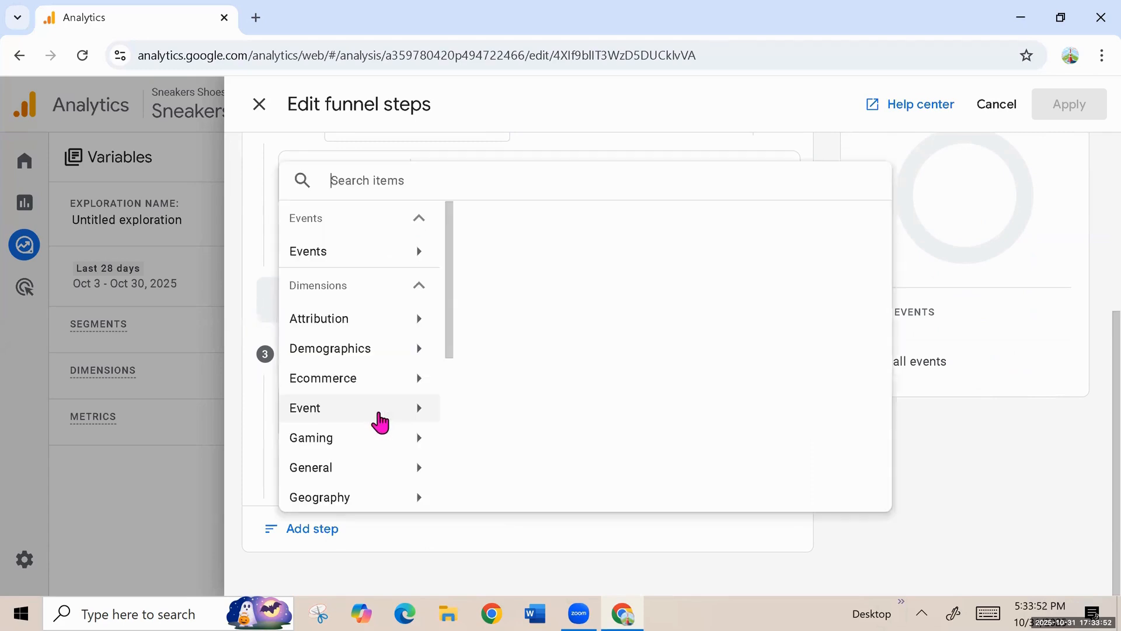
pyautogui.write('P')
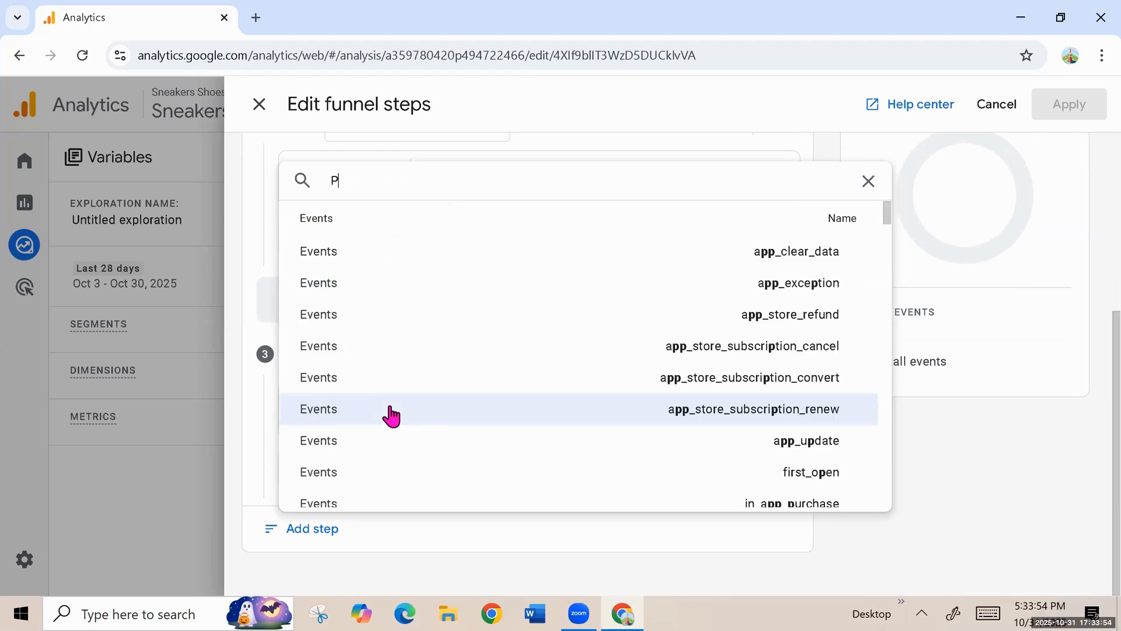
pyautogui.write('urchase')
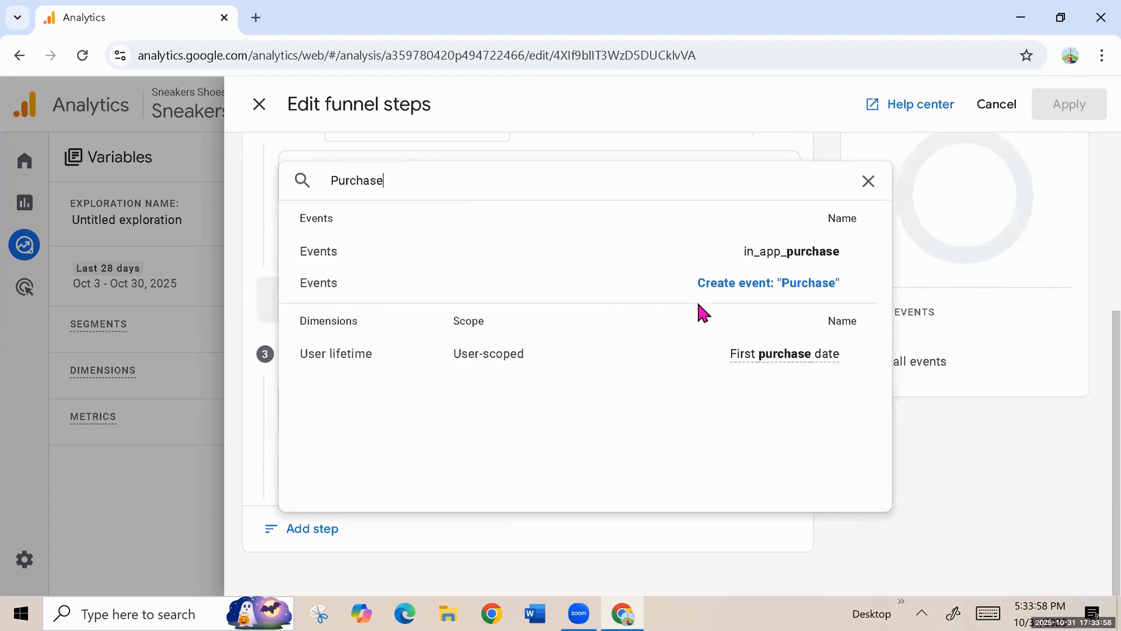
pyautogui.click(761, 292)
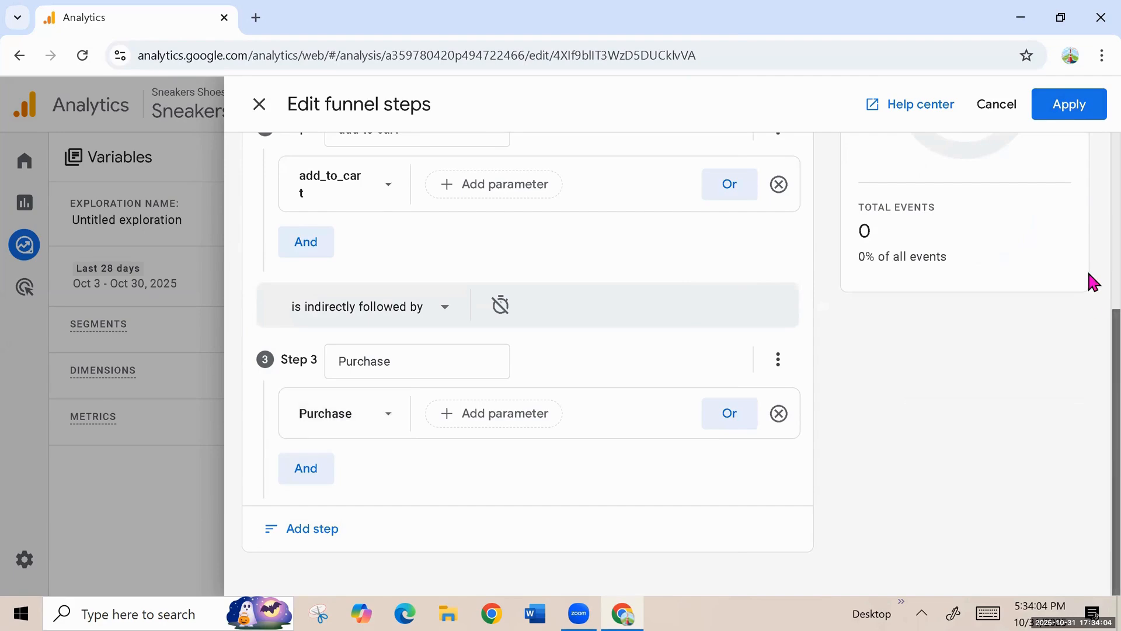
pyautogui.scroll(2, 1094, 283)
pyautogui.click(1069, 105)
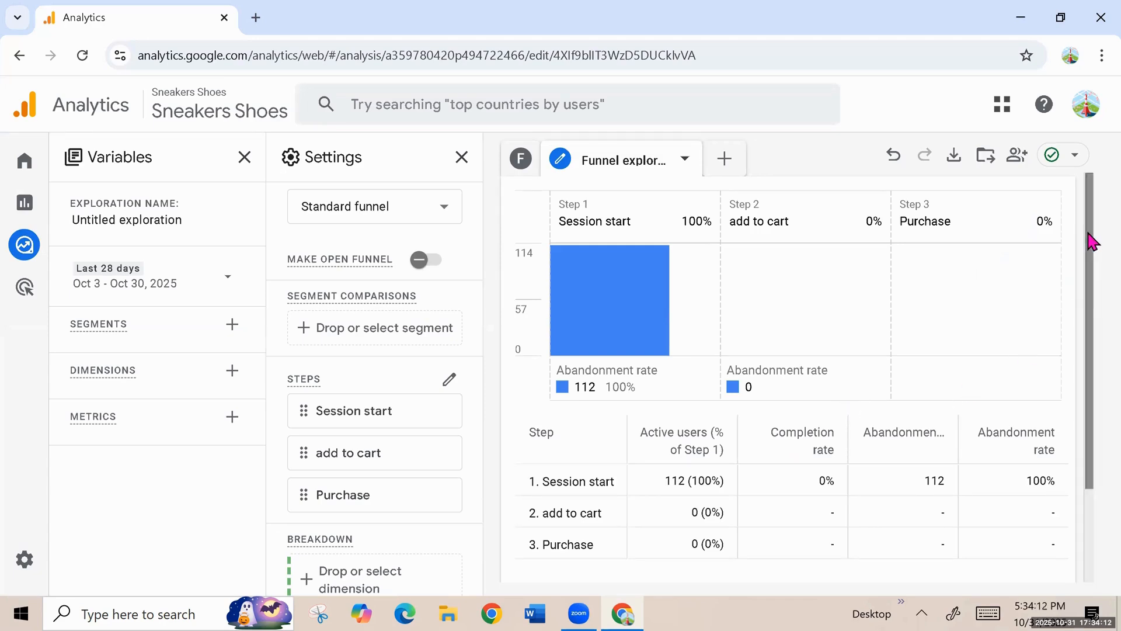
# Add the Device category dimension to the exploration's variables, finding it with the search "dev"
pyautogui.moveTo(1092, 241)
pyautogui.mouseDown()
pyautogui.moveTo(1093, 262)
pyautogui.moveTo(1094, 237)
pyautogui.mouseUp()
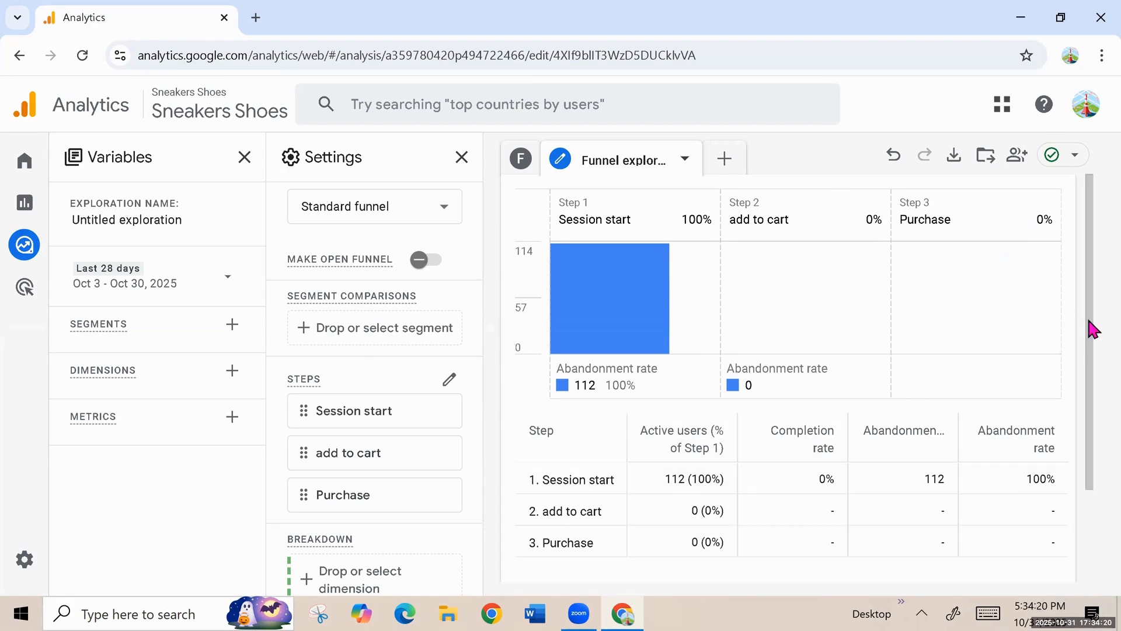
pyautogui.moveTo(1089, 320); pyautogui.dragTo(1084, 353)
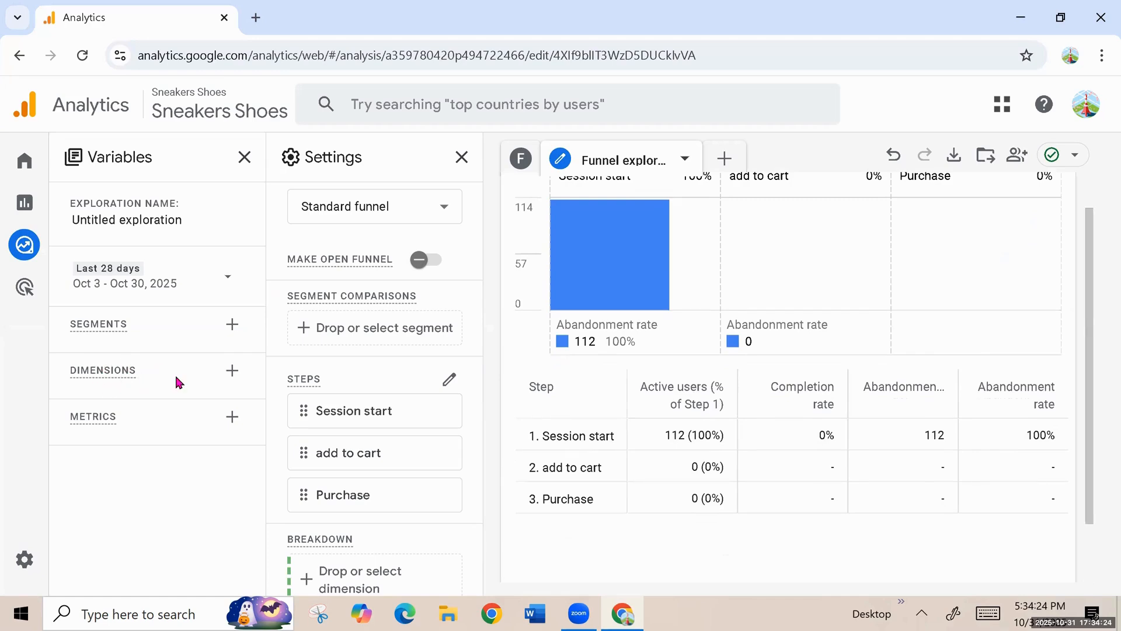
pyautogui.click(231, 372)
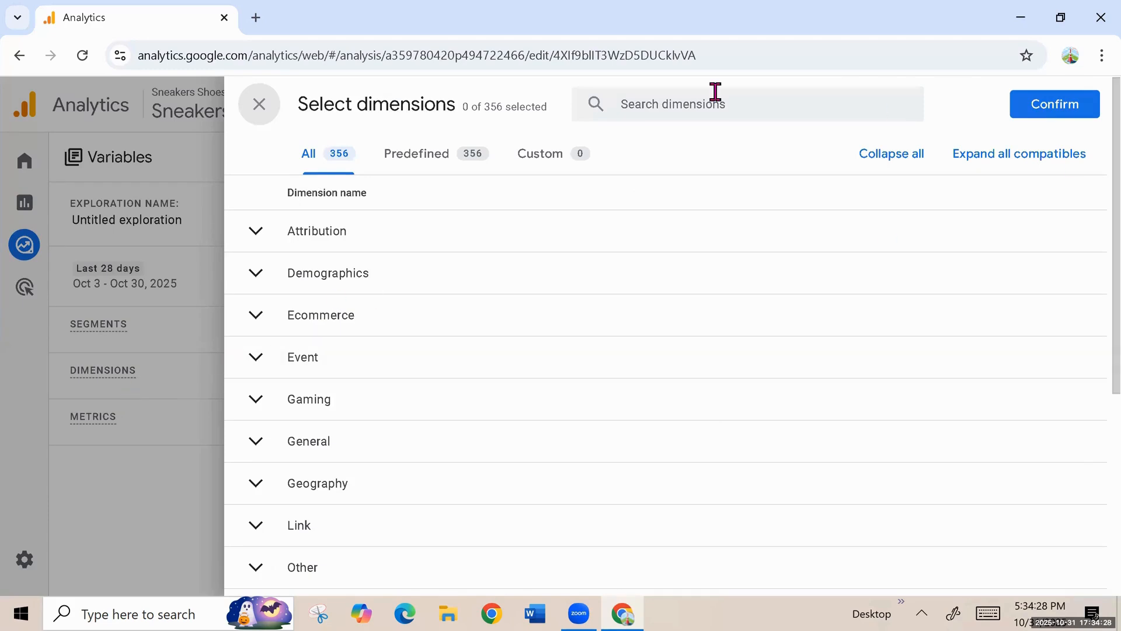
pyautogui.click(717, 99)
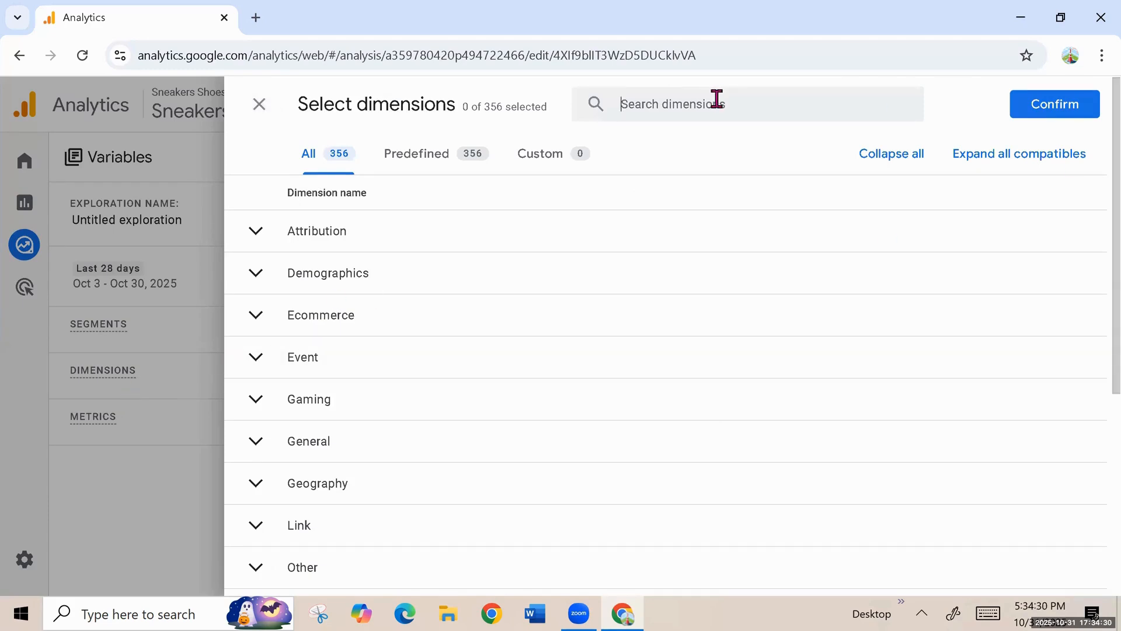
pyautogui.write('dev')
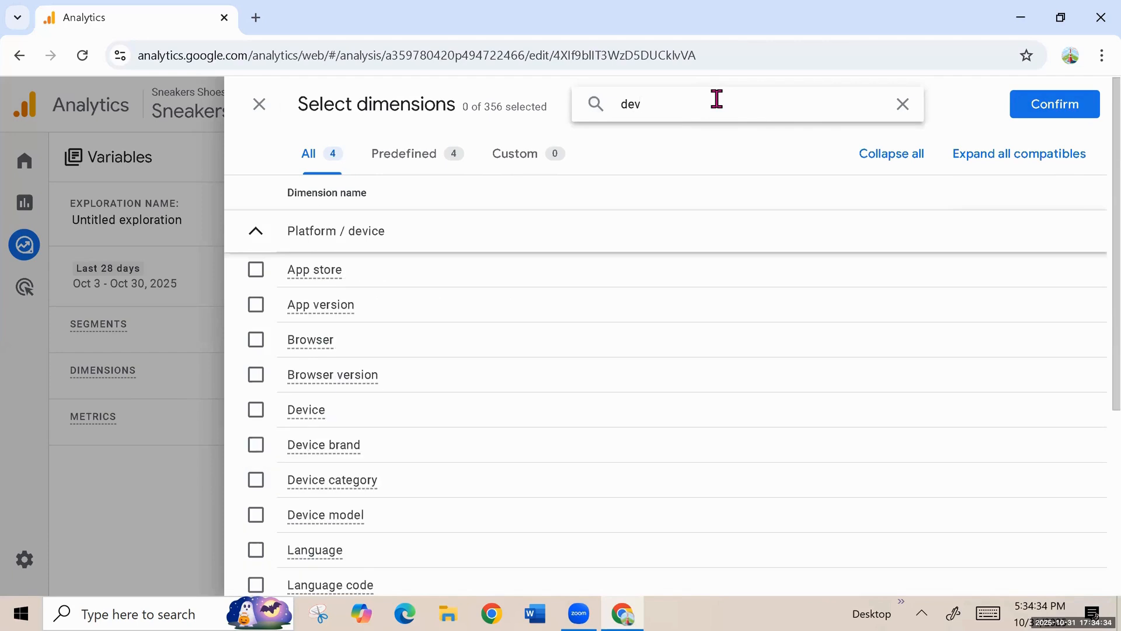
pyautogui.click(316, 483)
pyautogui.click(1044, 106)
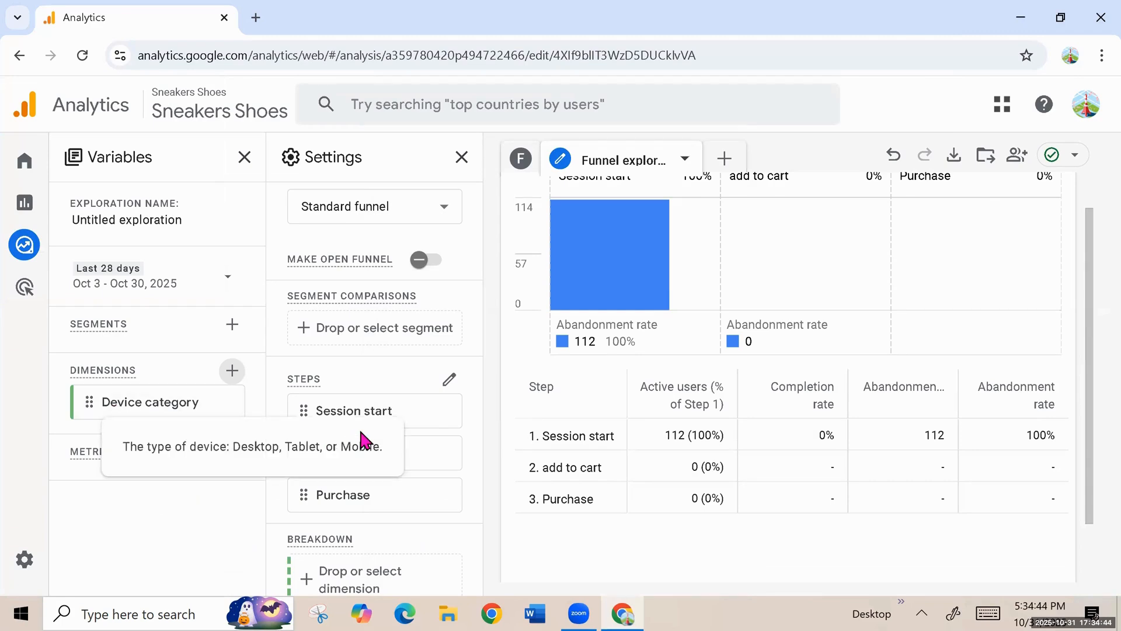
# Break the funnel down by Device category
pyautogui.scroll(-2, 451, 408)
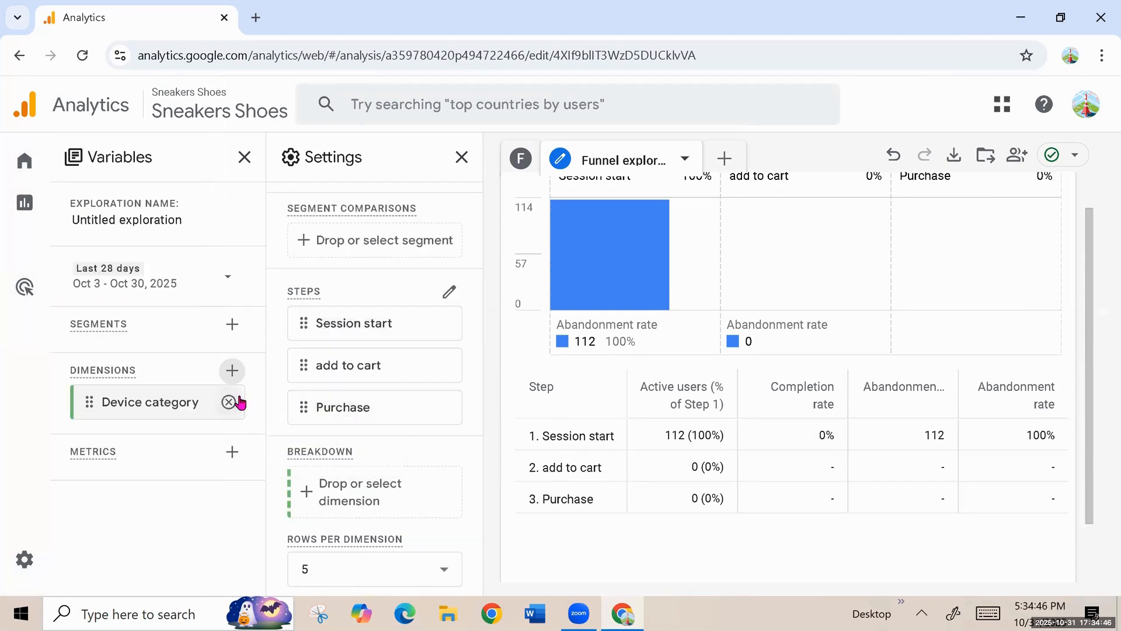
pyautogui.moveTo(105, 401); pyautogui.dragTo(325, 497)
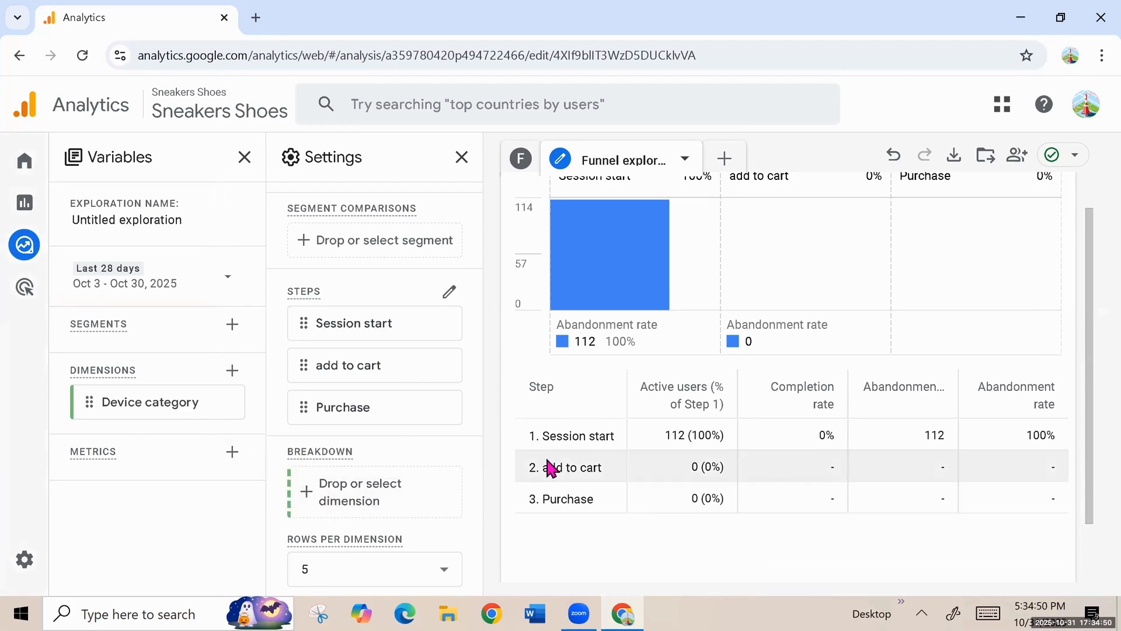
pyautogui.scroll(-2, 480, 466)
pyautogui.scroll(1, 480, 466)
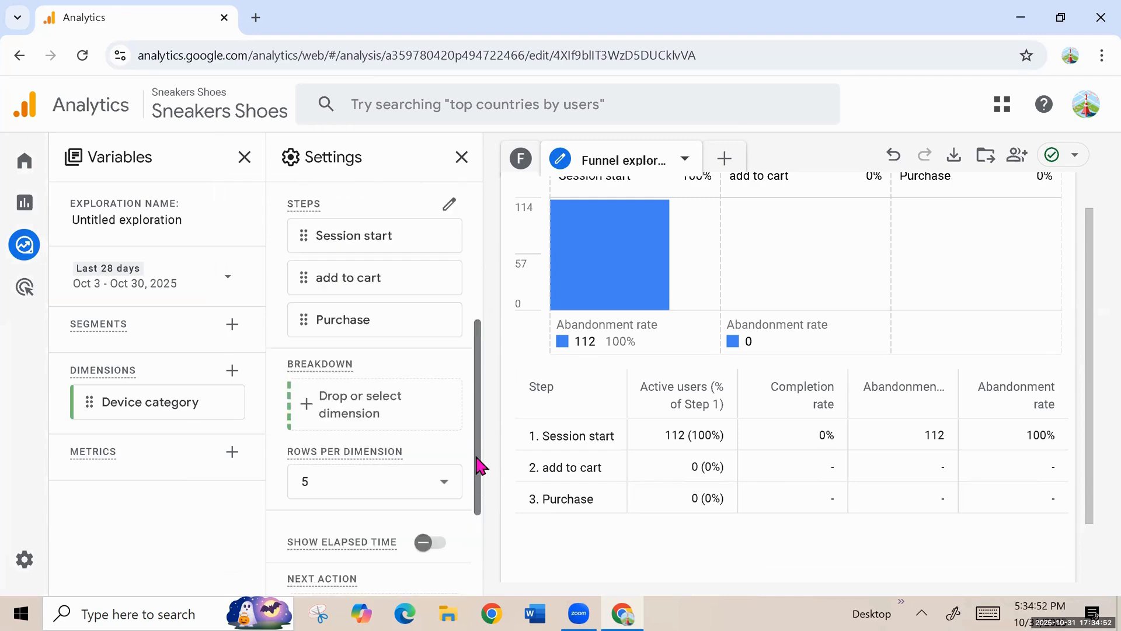
pyautogui.moveTo(104, 413); pyautogui.dragTo(325, 415)
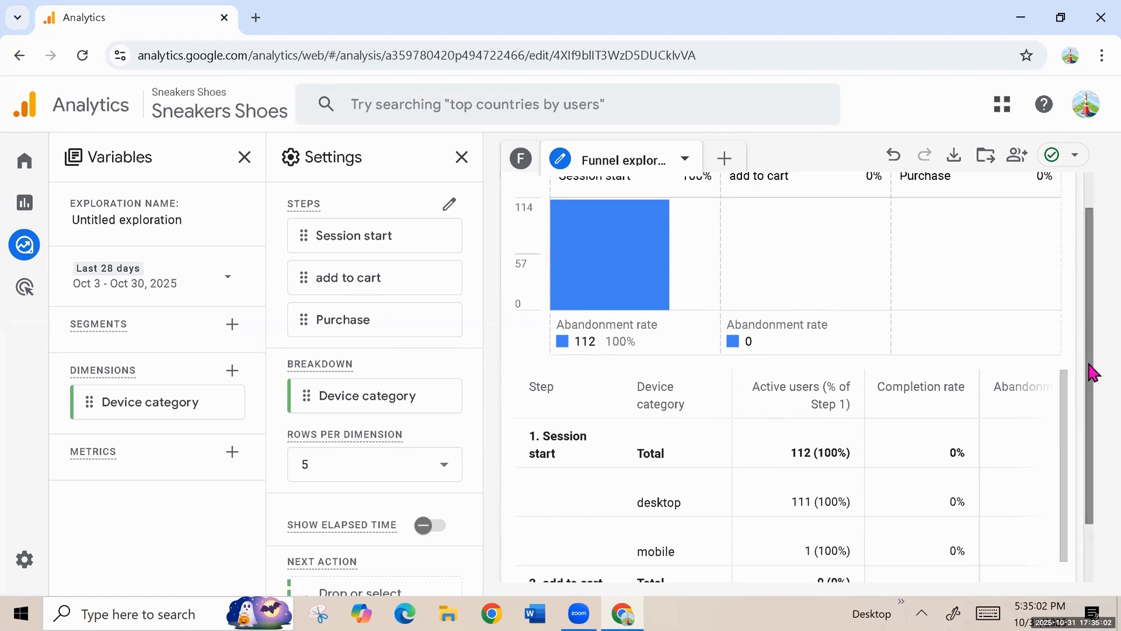
pyautogui.scroll(-1, 1093, 373)
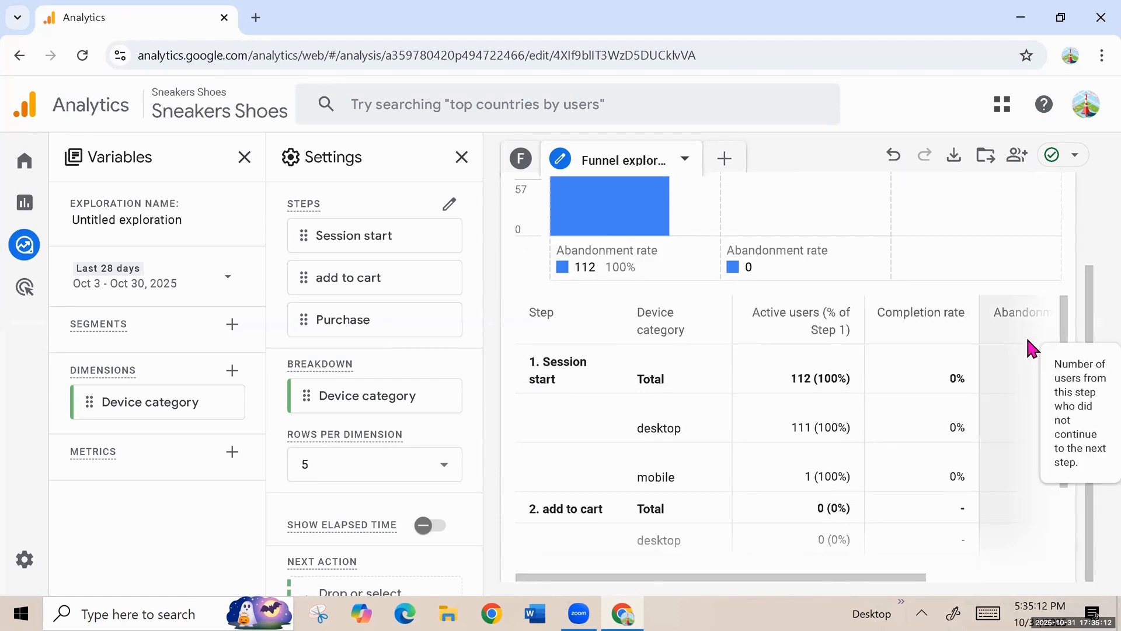
# Save the exploration as a report named "Ecommerce Funnel" in the Library
pyautogui.click(987, 157)
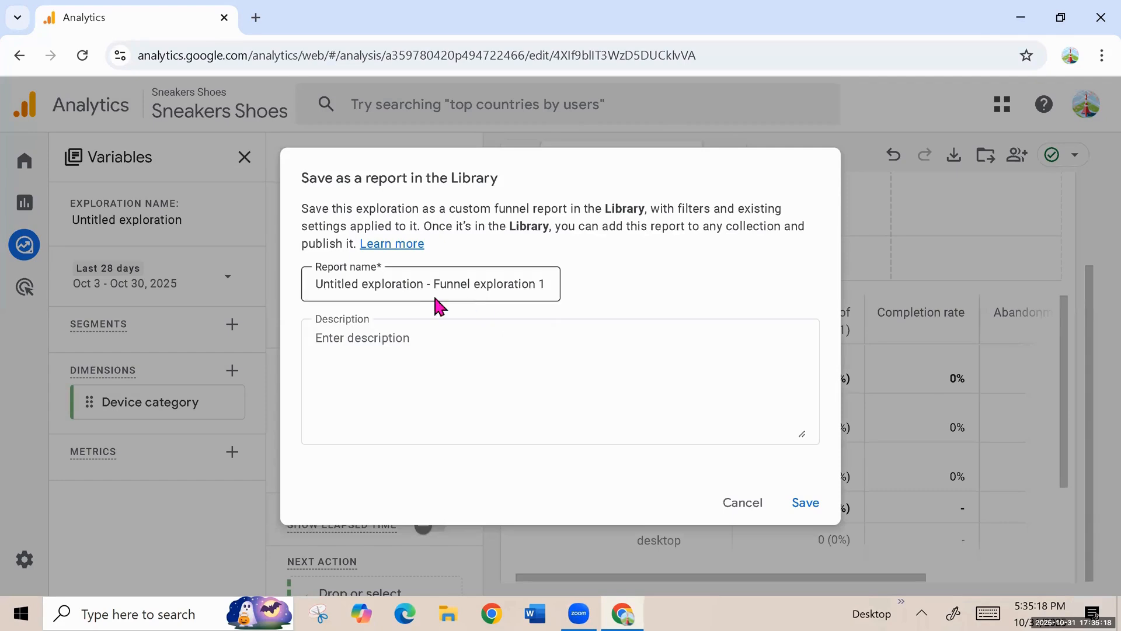
pyautogui.tripleClick(424, 283)
pyautogui.write('Ecommerce Funnel')
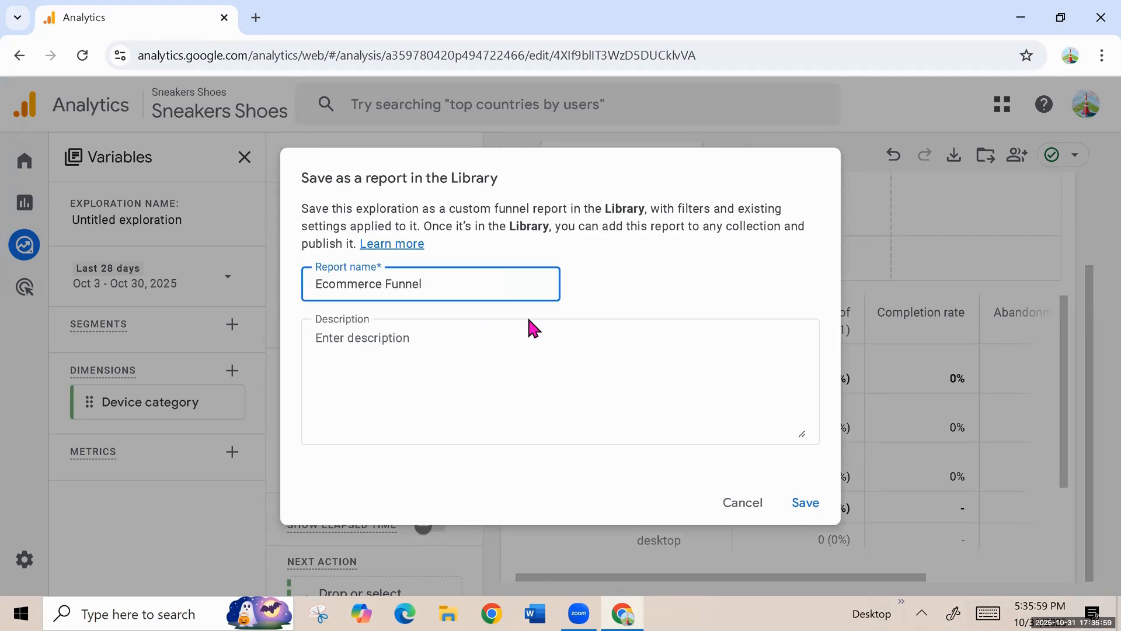
pyautogui.click(806, 504)
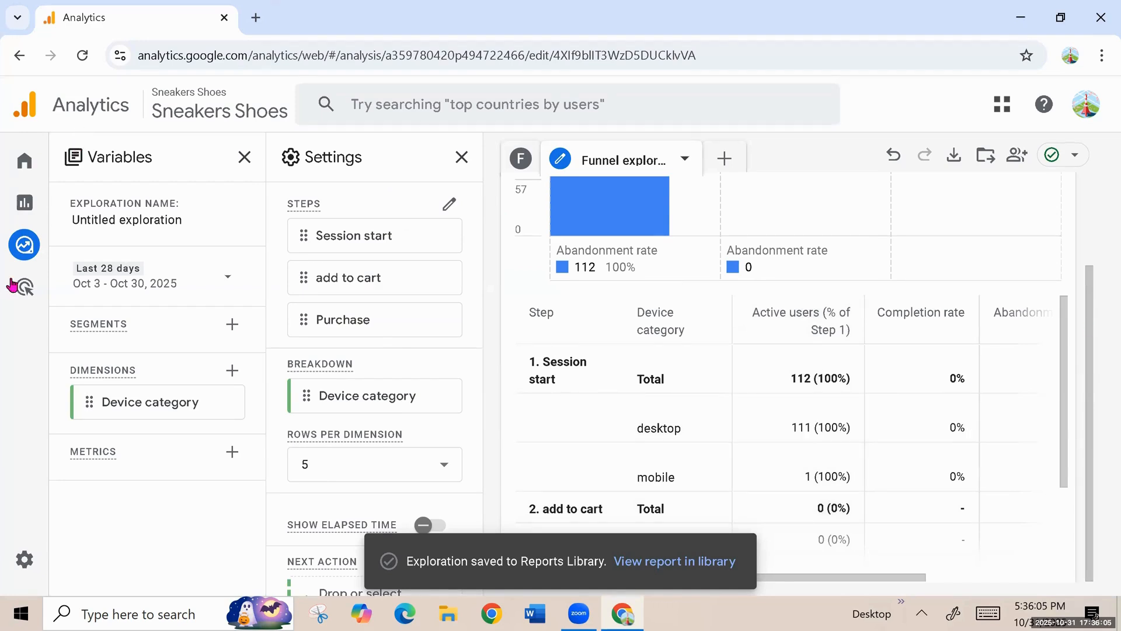
# Go to the Reports section and open its Library
pyautogui.moveTo(12, 286)
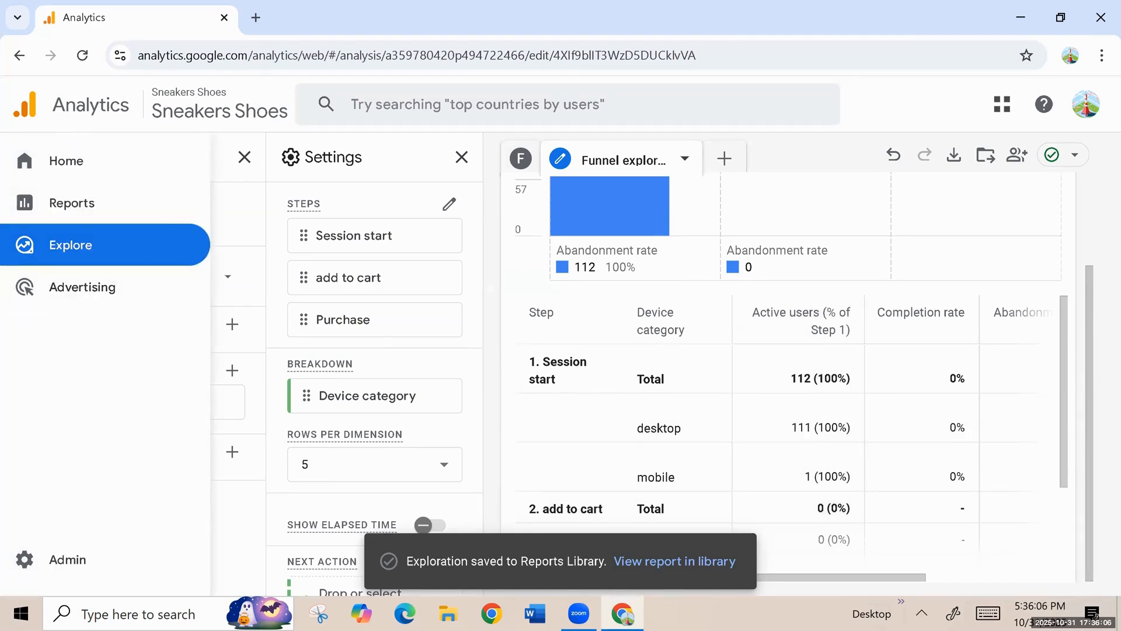
pyautogui.click(77, 207)
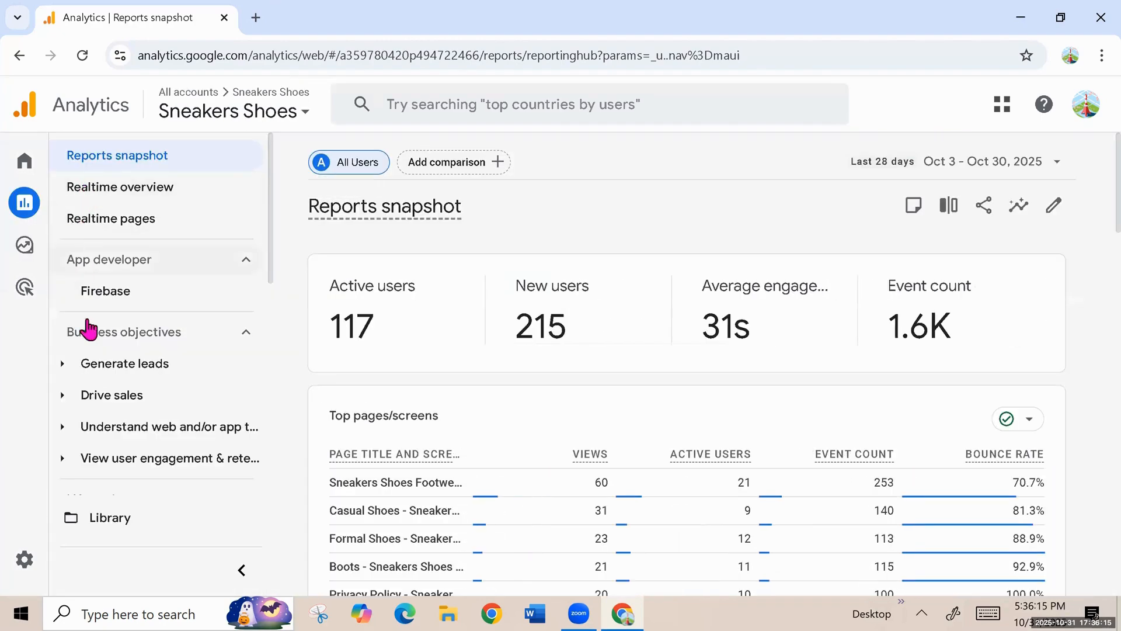
pyautogui.moveTo(270, 253); pyautogui.dragTo(258, 503)
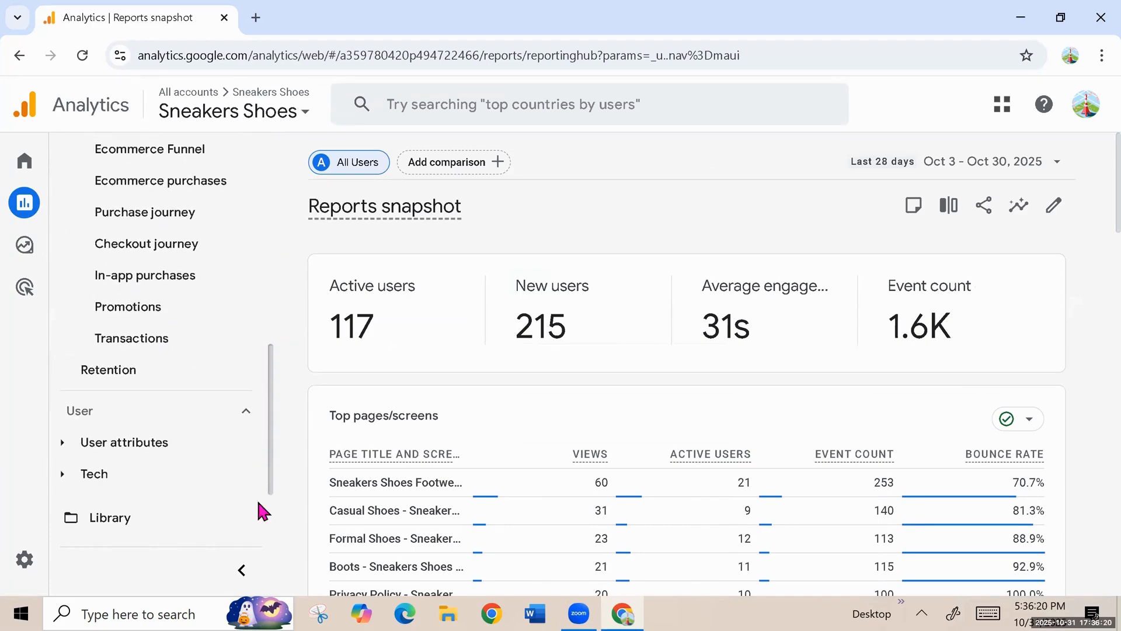
pyautogui.click(109, 530)
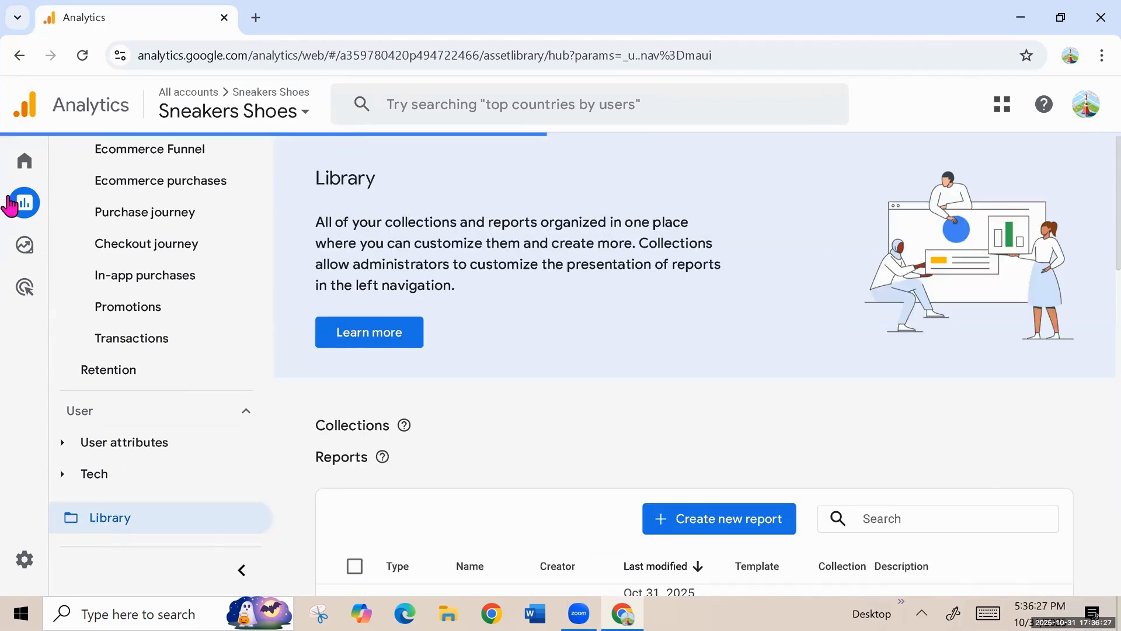
pyautogui.moveTo(86, 197)
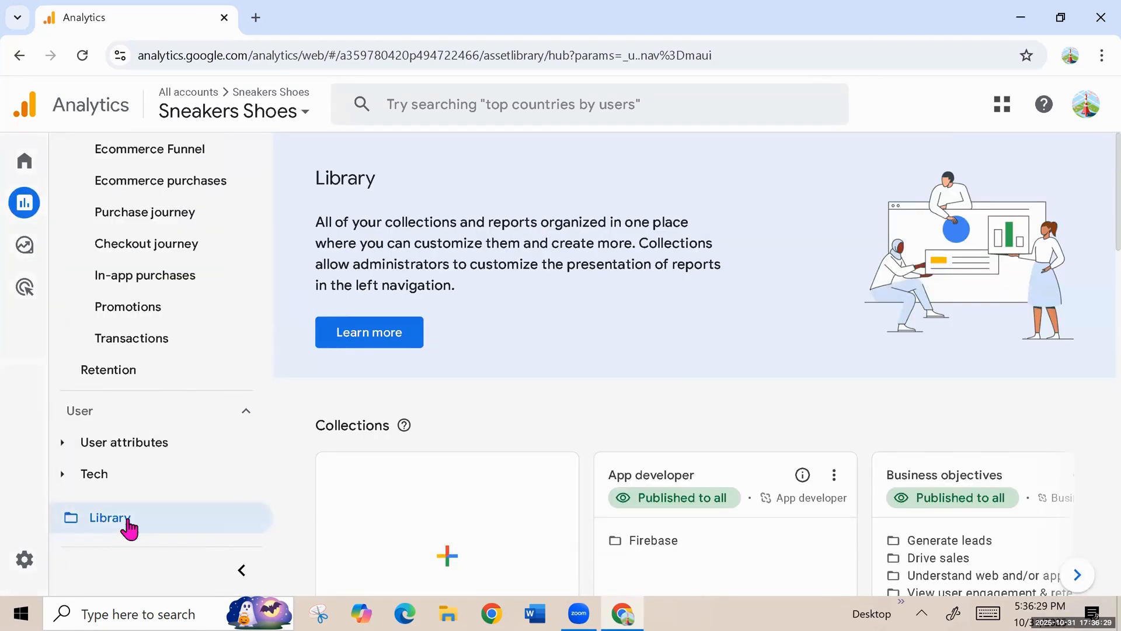
# Open the Life cycle collection for editing from the Library's collections
pyautogui.scroll(-4, 915, 397)
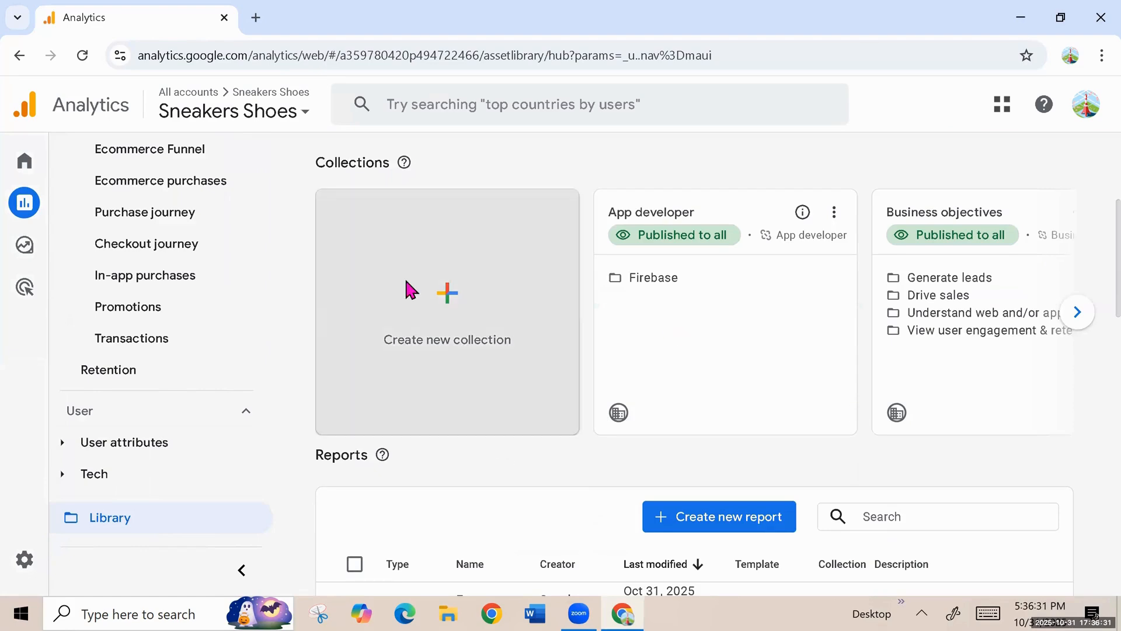
pyautogui.scroll(-1, 1094, 298)
pyautogui.scroll(2, 1094, 298)
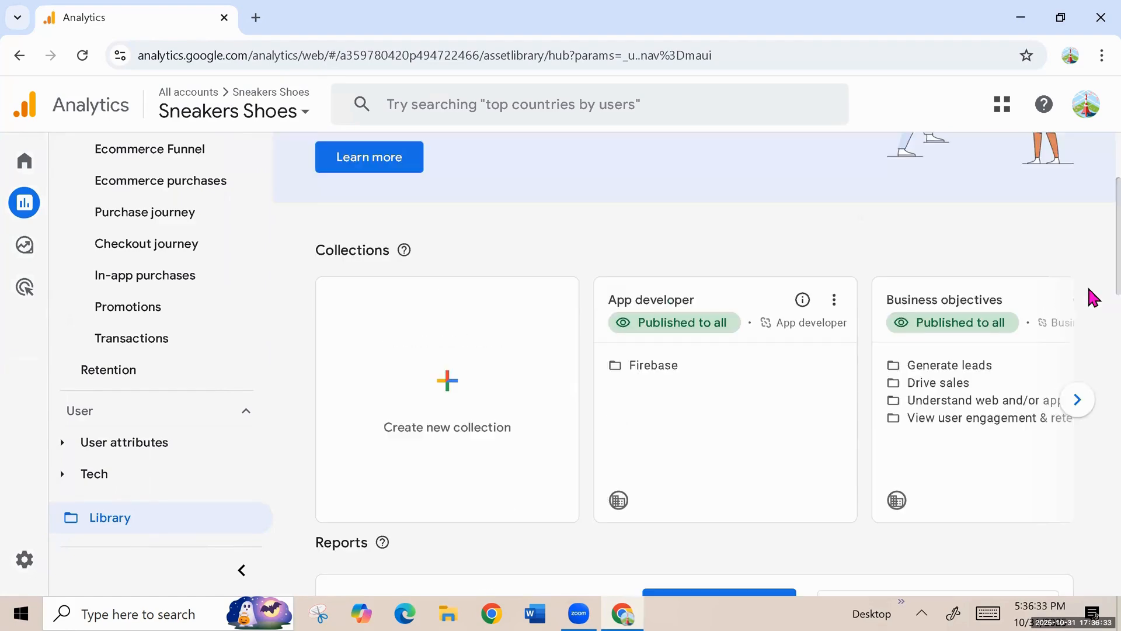
pyautogui.click(1078, 401)
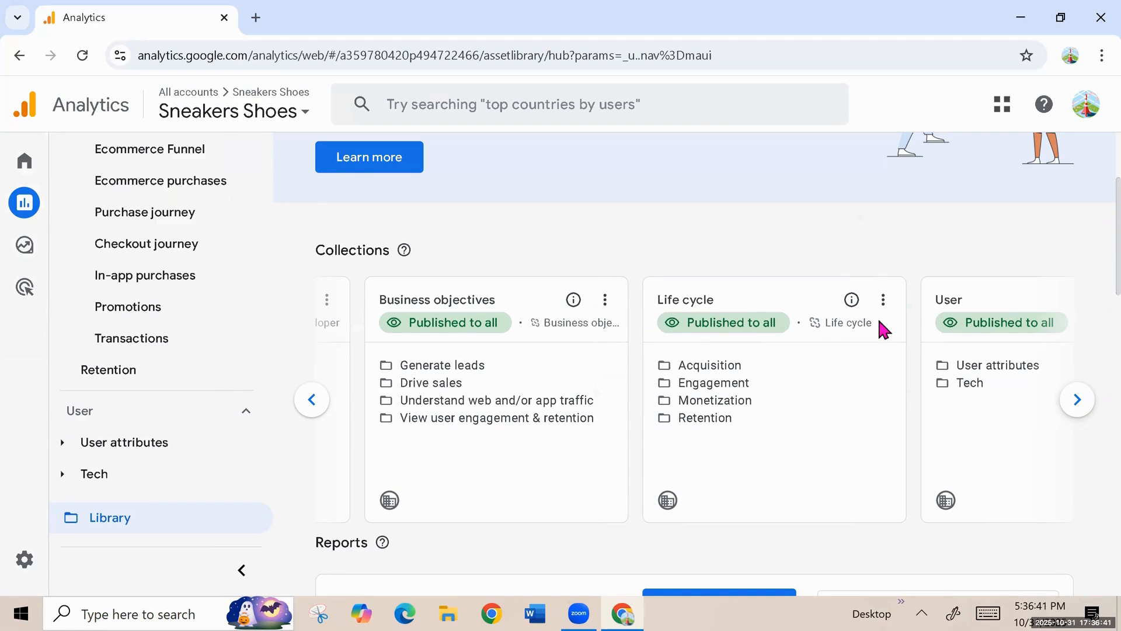
pyautogui.click(883, 301)
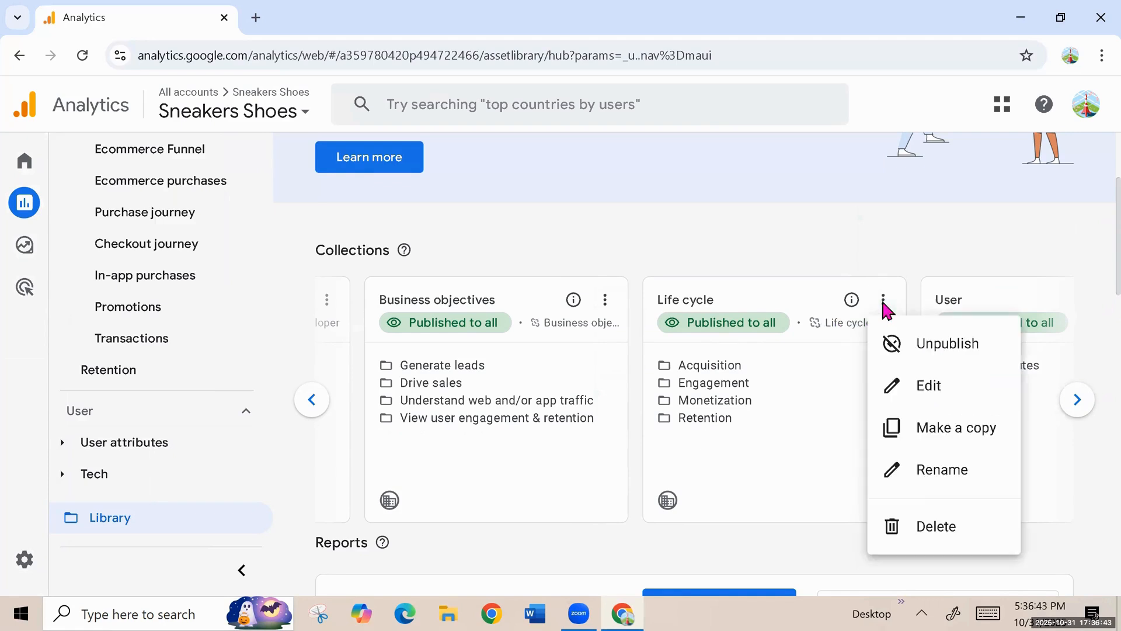
pyautogui.click(931, 397)
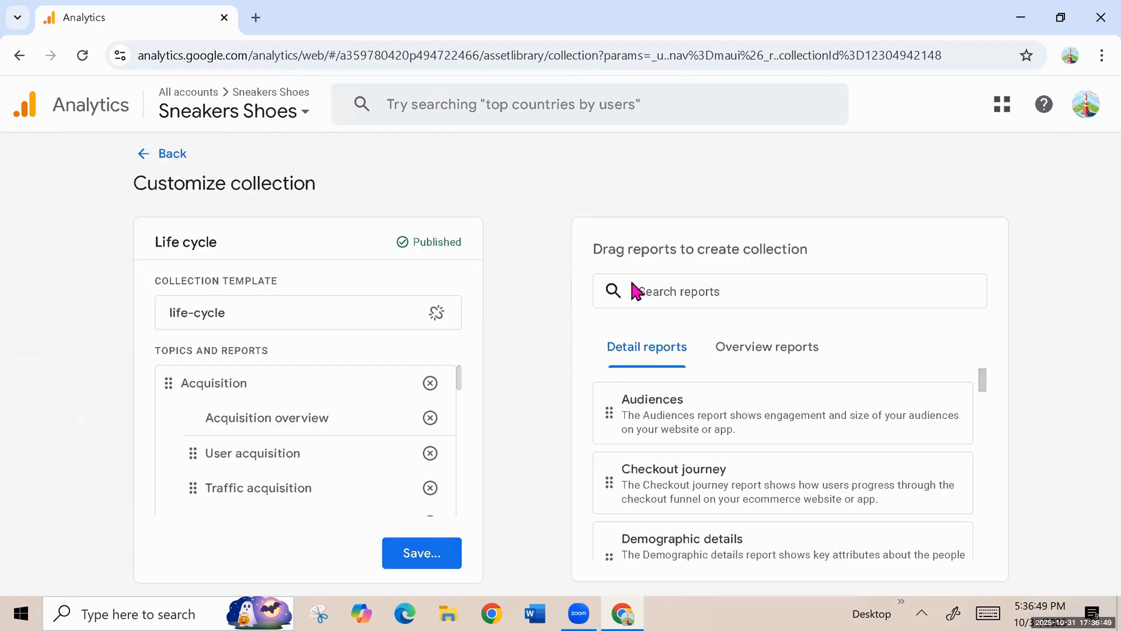
# Search the detail reports for "ecom" and add an Ecommerce Funnel report to the Monetization topic, beneath Monetization overview
pyautogui.click(666, 292)
pyautogui.click(667, 292)
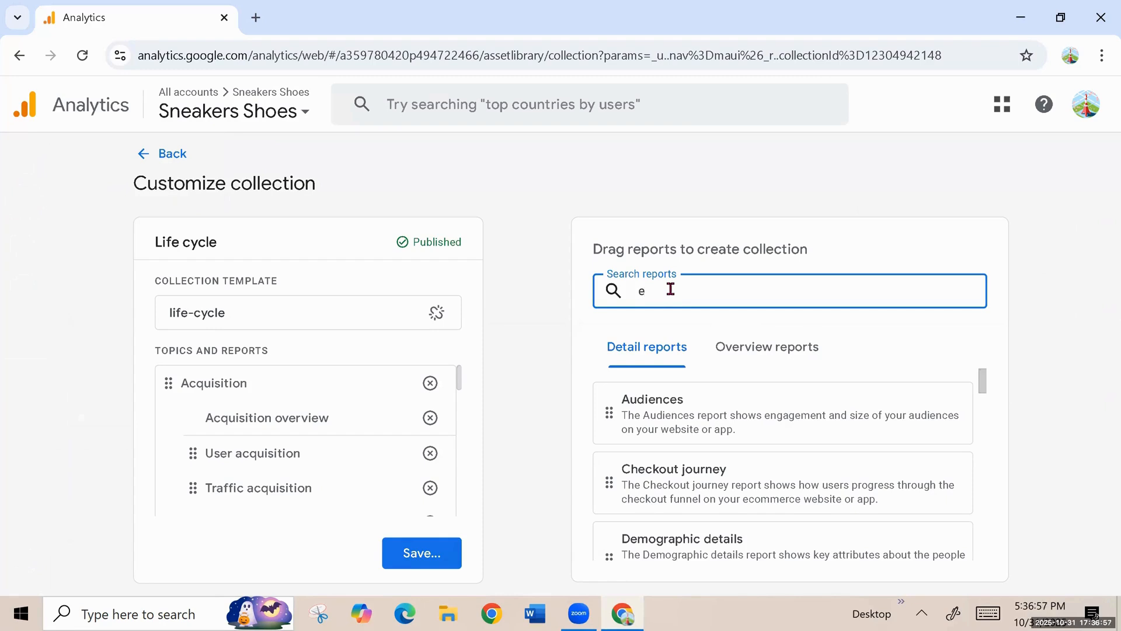
pyautogui.write('ecom')
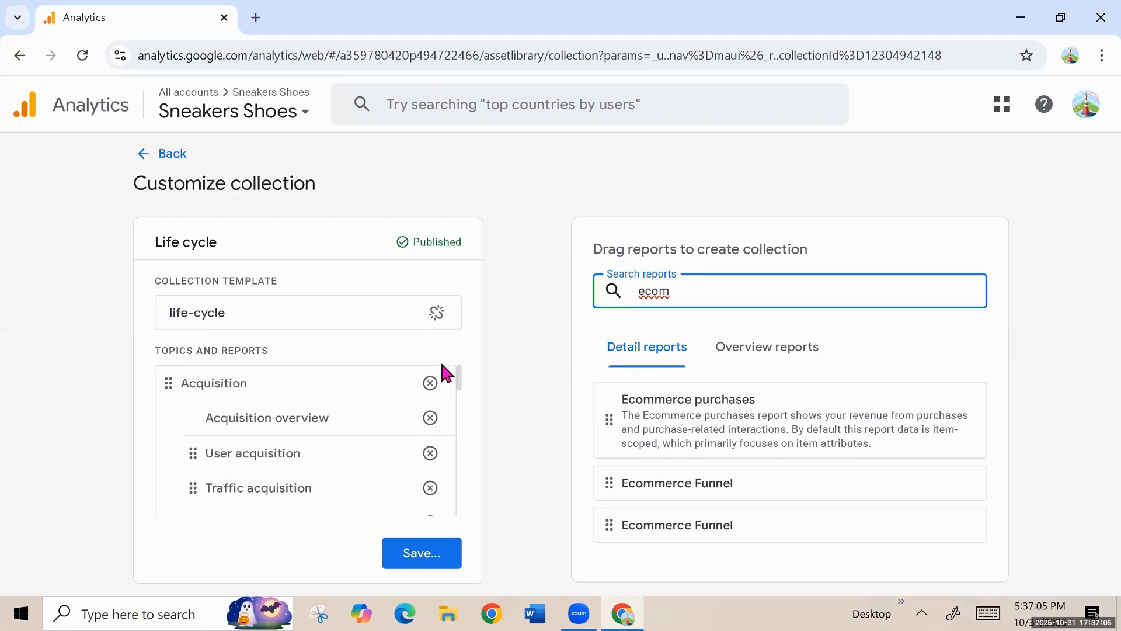
pyautogui.scroll(-1, 303, 409)
pyautogui.scroll(-2, 362, 463)
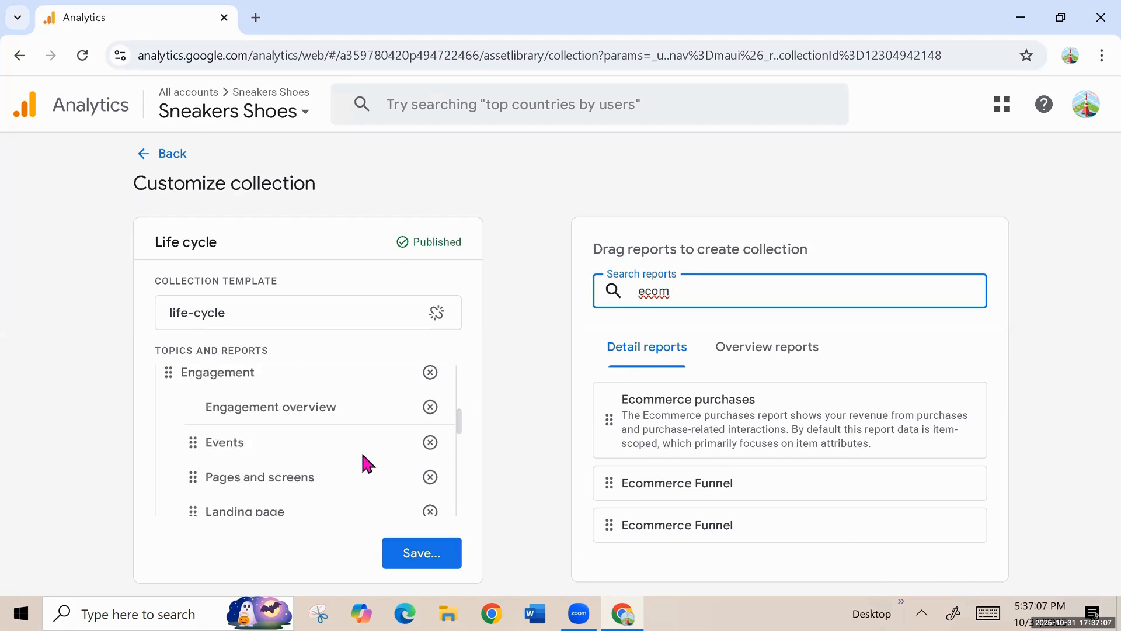
pyautogui.scroll(-2, 366, 465)
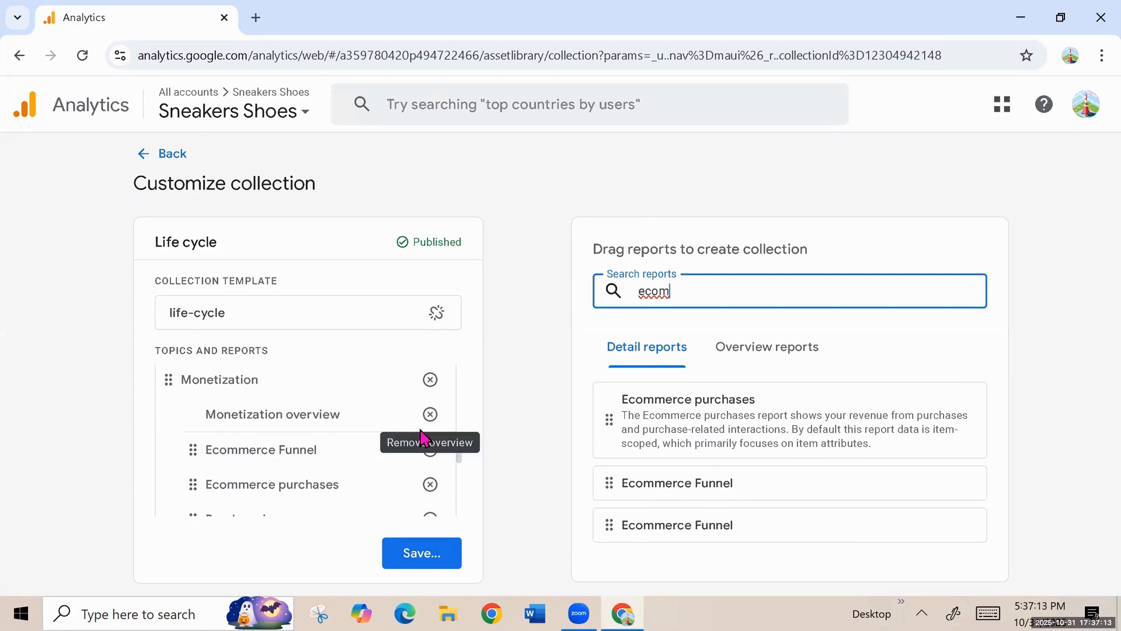
pyautogui.moveTo(645, 487); pyautogui.dragTo(244, 462)
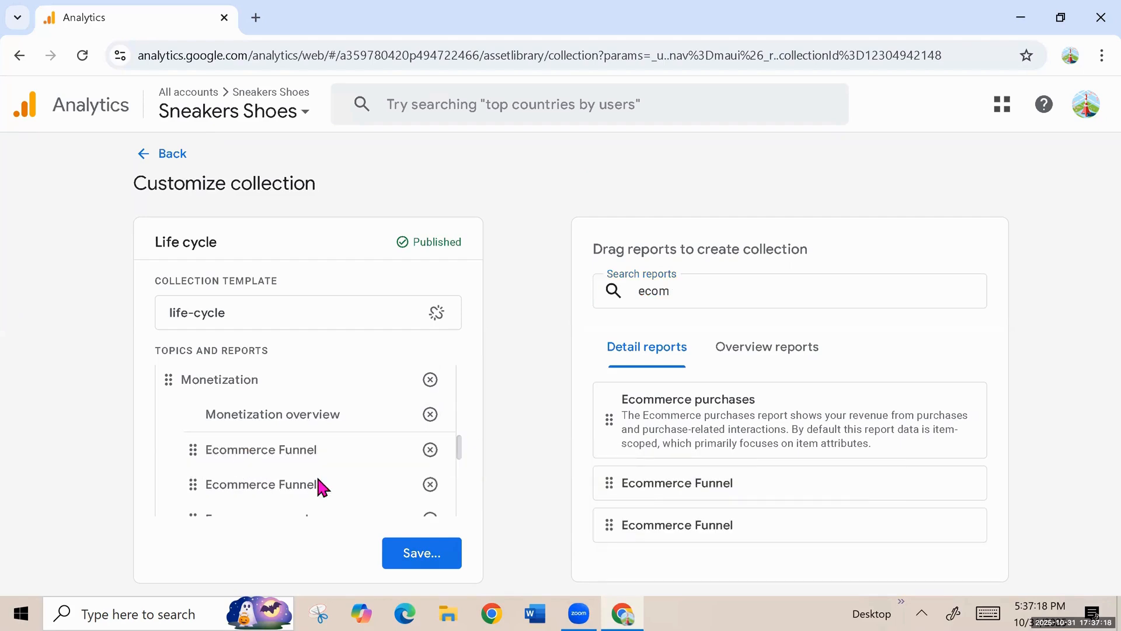
# Save the changes to the Life cycle collection and return to the Library
pyautogui.click(418, 558)
pyautogui.click(452, 470)
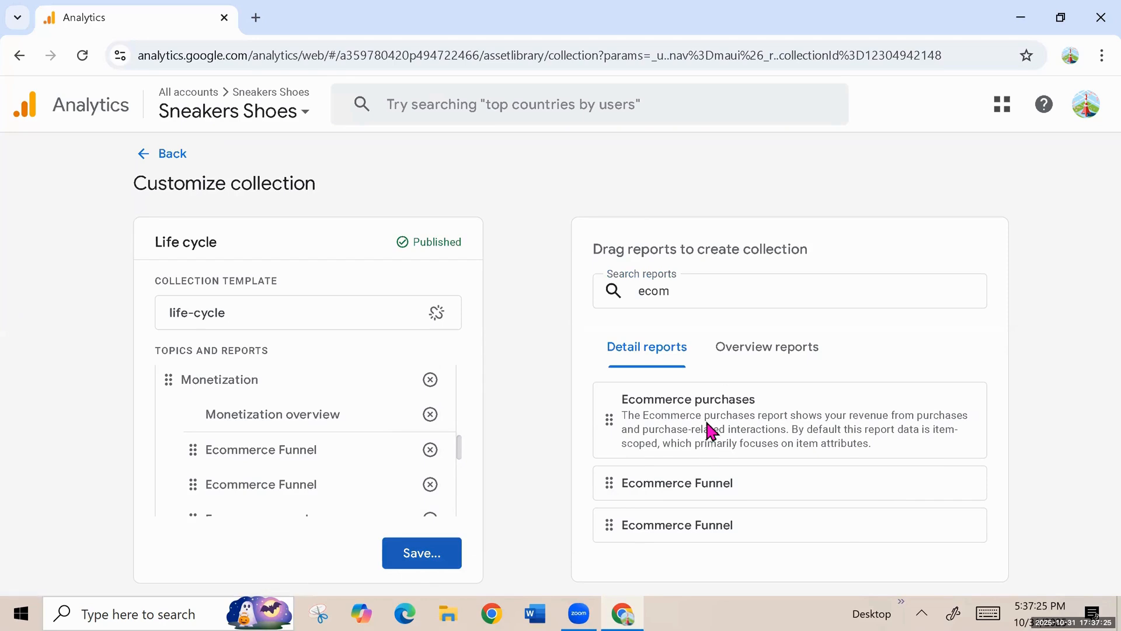
pyautogui.click(176, 155)
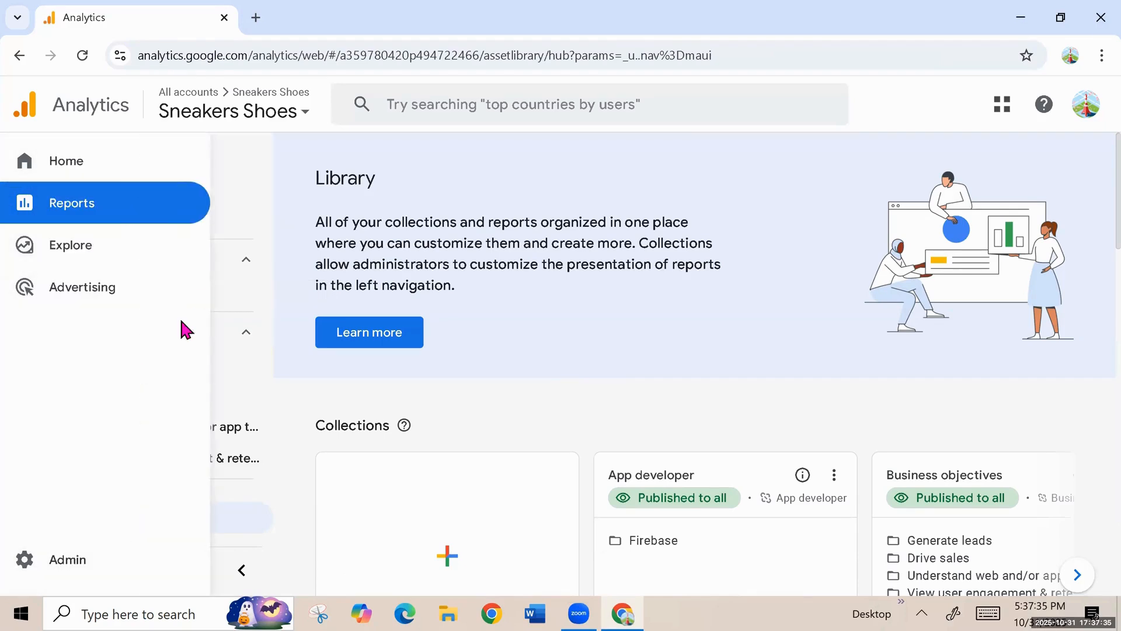
# Open the first Ecommerce Funnel report under Monetization in the Life cycle reports
pyautogui.scroll(-4, 270, 269)
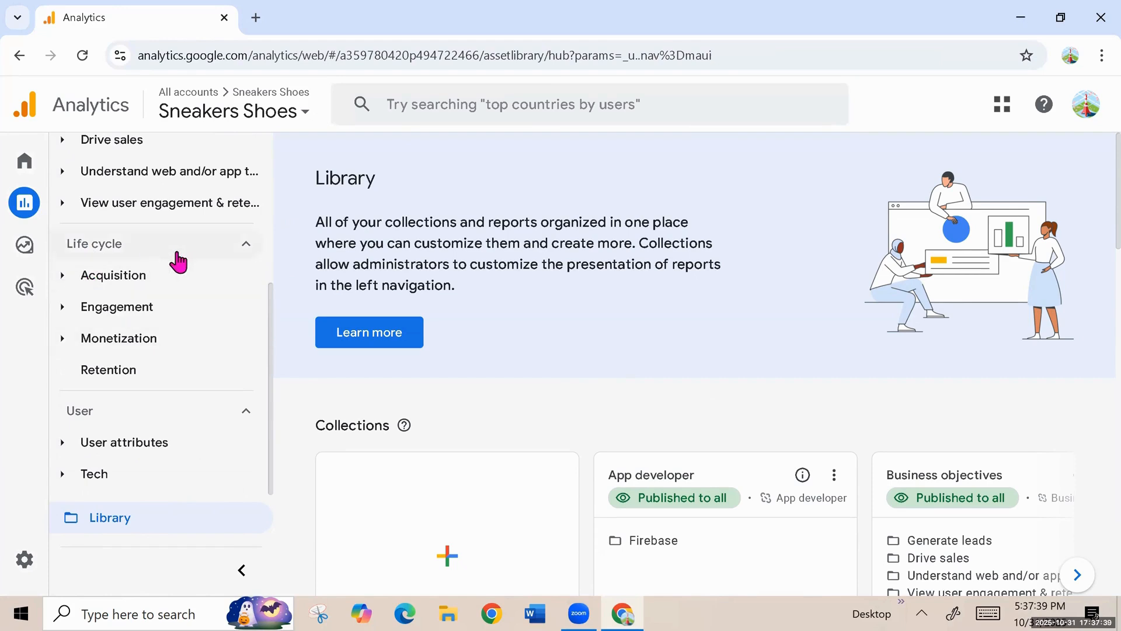
pyautogui.click(139, 346)
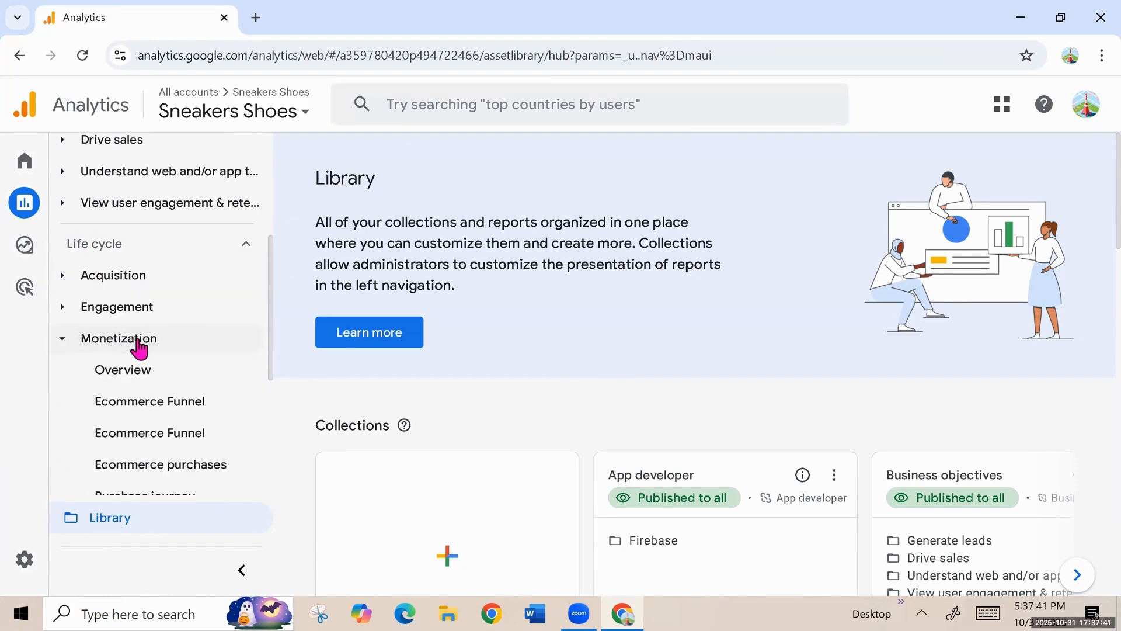
pyautogui.click(127, 403)
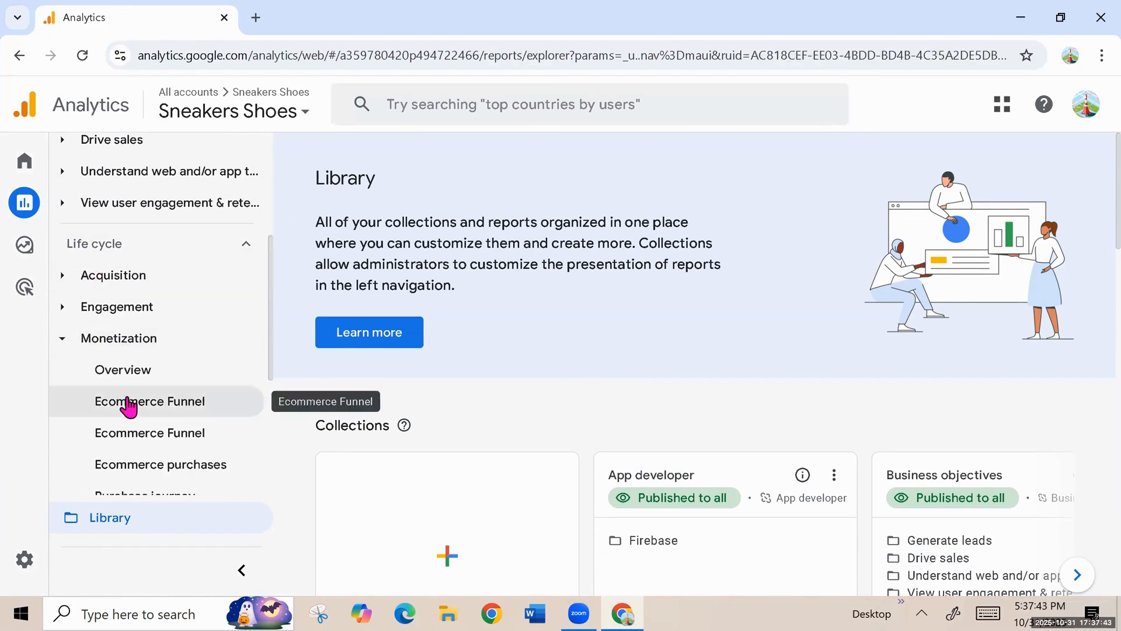